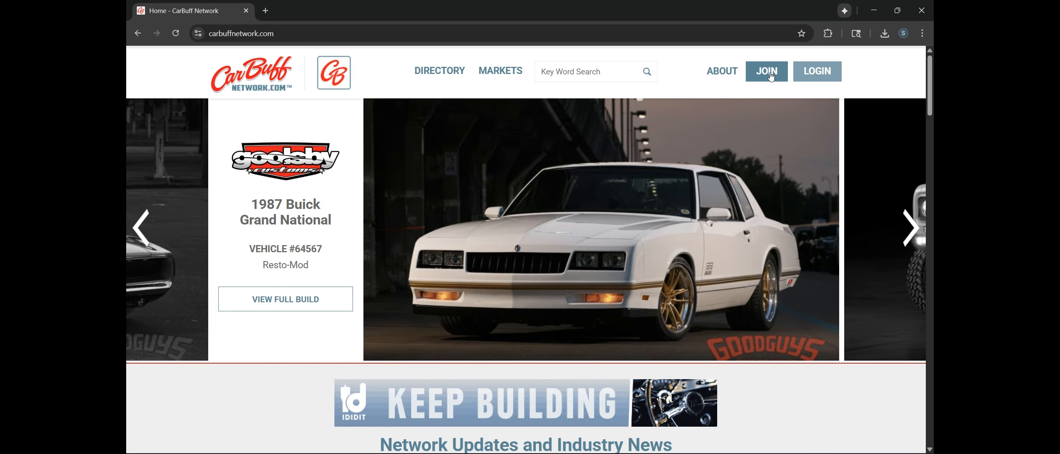
Log in to the site with the account's username and password
{"action": "left_click", "coordinate": [826, 75]}
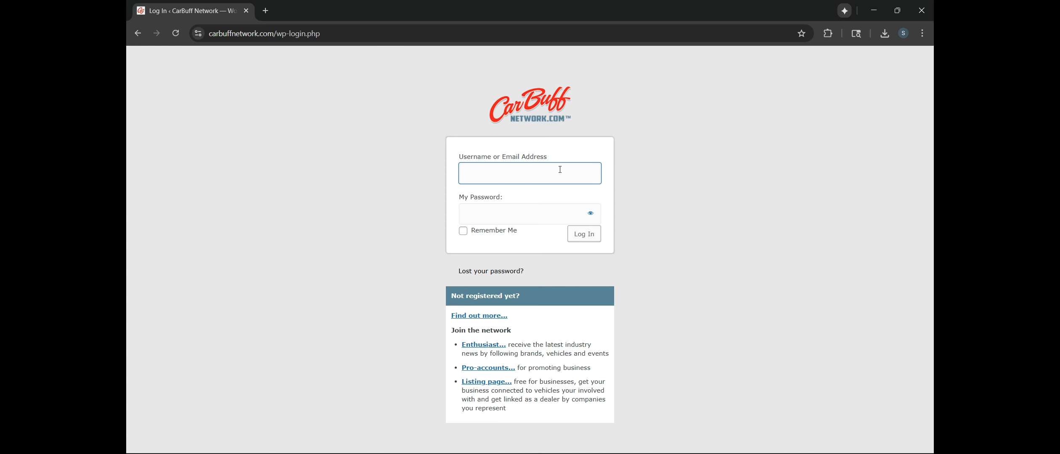
{"action": "left_click", "coordinate": [543, 203]}
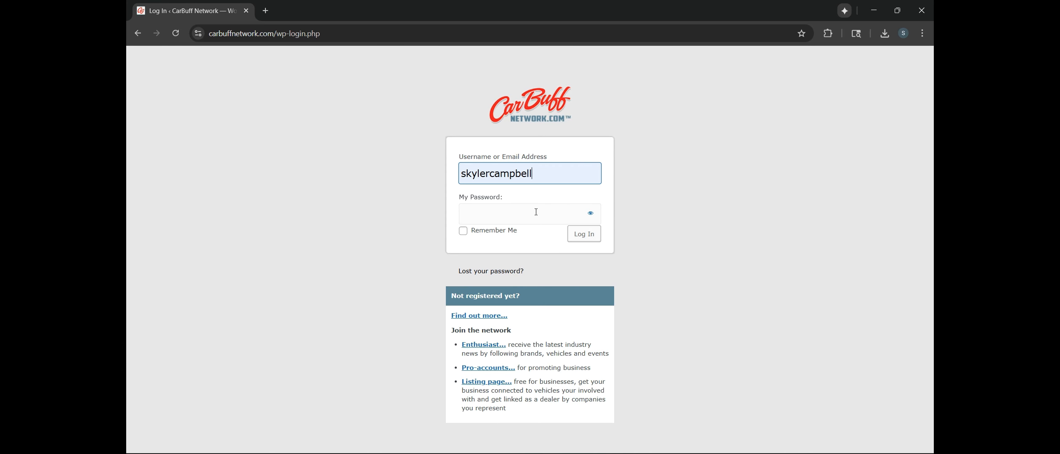
{"action": "left_click", "coordinate": [536, 212]}
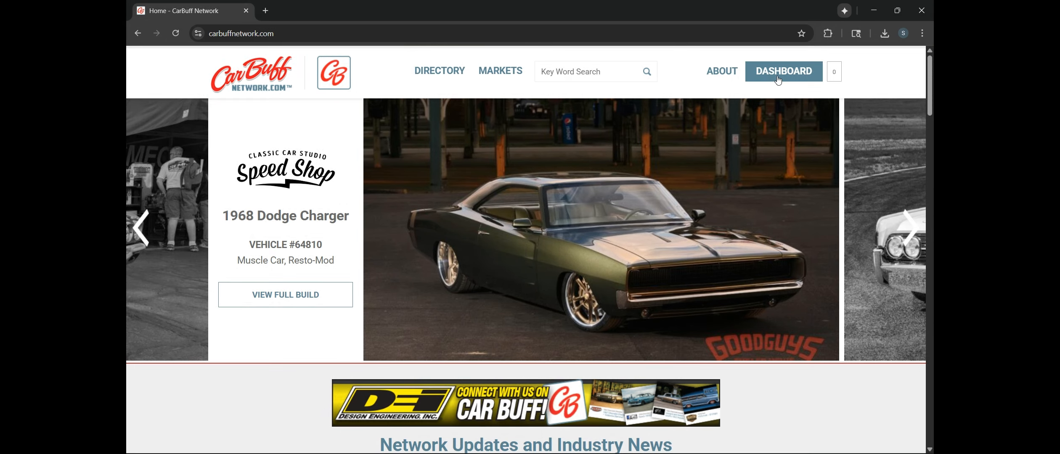
Open the account dashboard and start adding a new vehicle to My Vehicles
{"action": "left_click", "coordinate": [781, 74]}
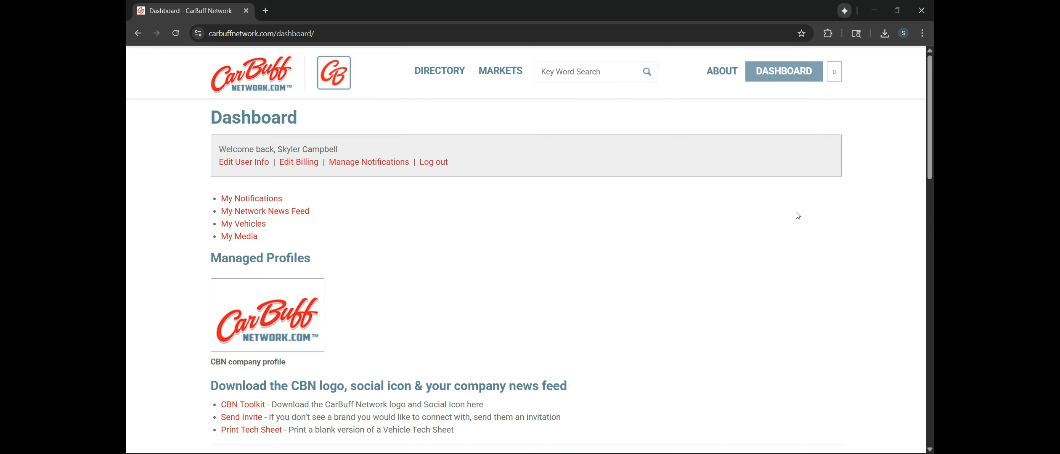
{"action": "scroll", "coordinate": [792, 221], "scroll_direction": "down", "scroll_amount": 15}
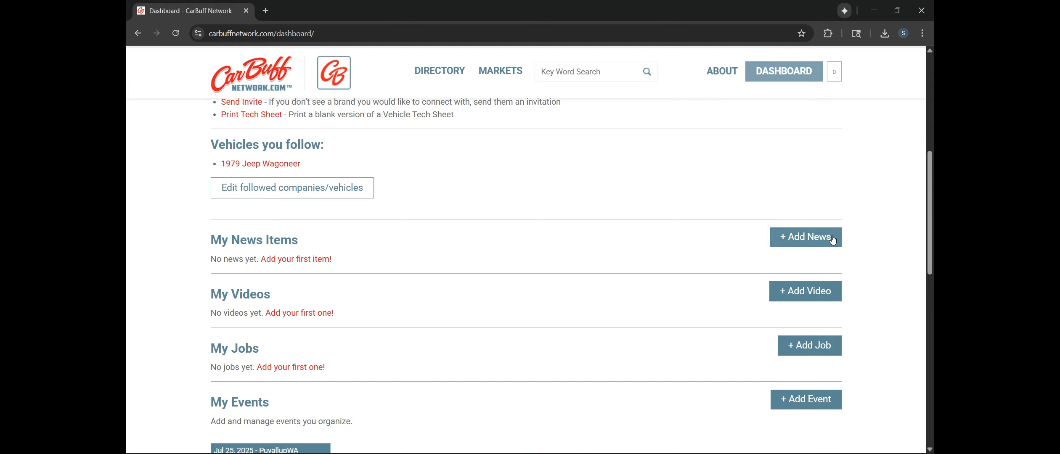
{"action": "scroll", "coordinate": [862, 275], "scroll_direction": "down", "scroll_amount": 2}
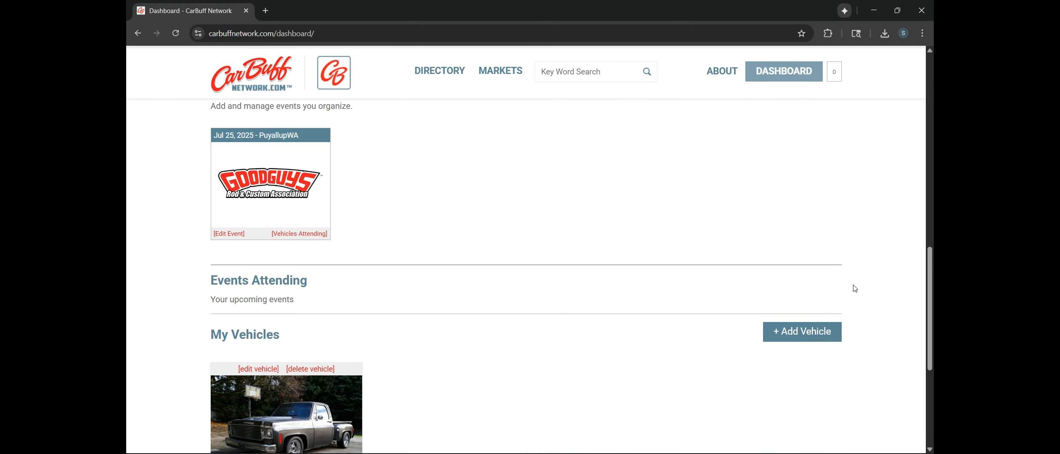
{"action": "left_click", "coordinate": [800, 335]}
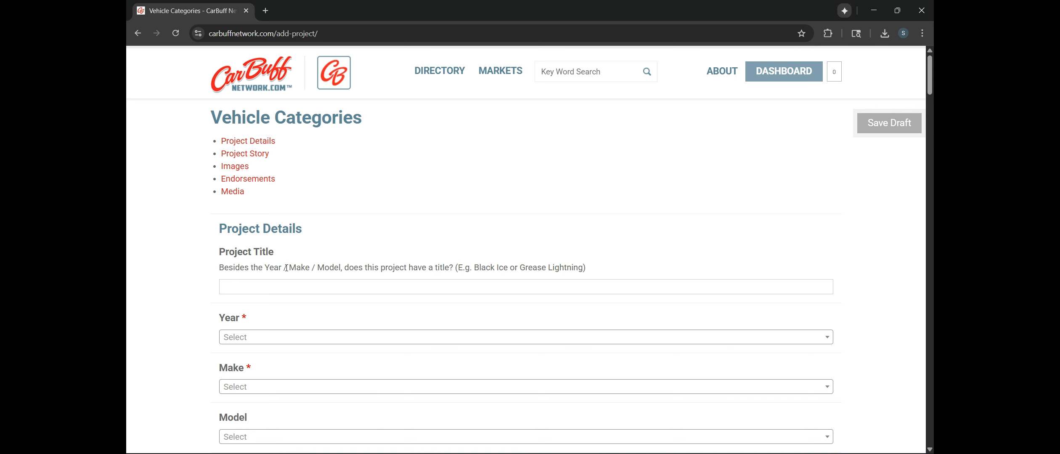
Title the project "NTP- Chevelle" and set the vehicle's year to 1970
{"action": "left_click", "coordinate": [306, 287]}
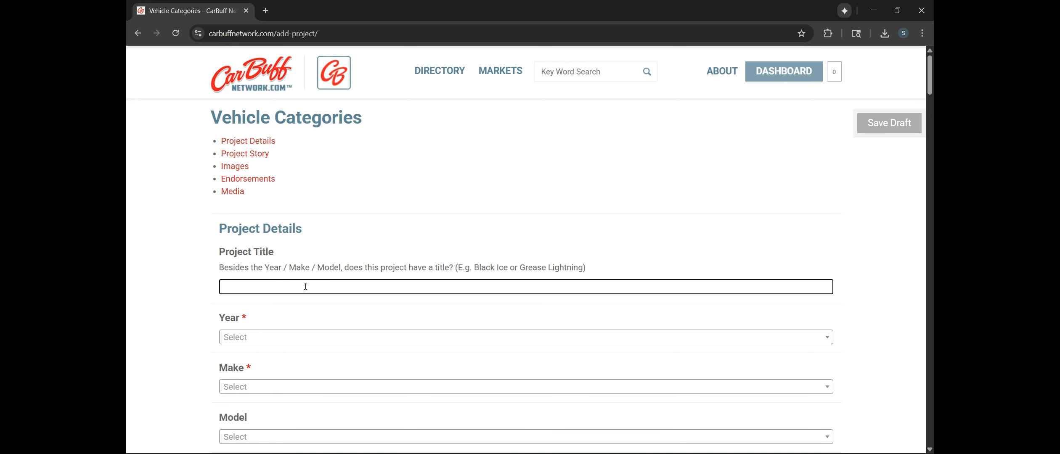
{"action": "type", "text": "NTP- Chevelle"}
{"action": "scroll", "coordinate": [335, 311], "scroll_direction": "down", "scroll_amount": 2}
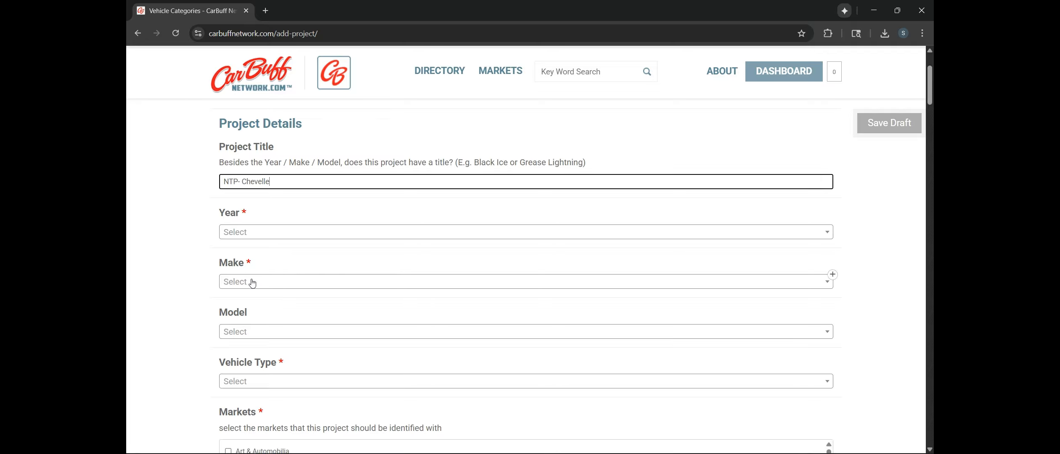
{"action": "scroll", "coordinate": [276, 385], "scroll_direction": "down", "scroll_amount": 1}
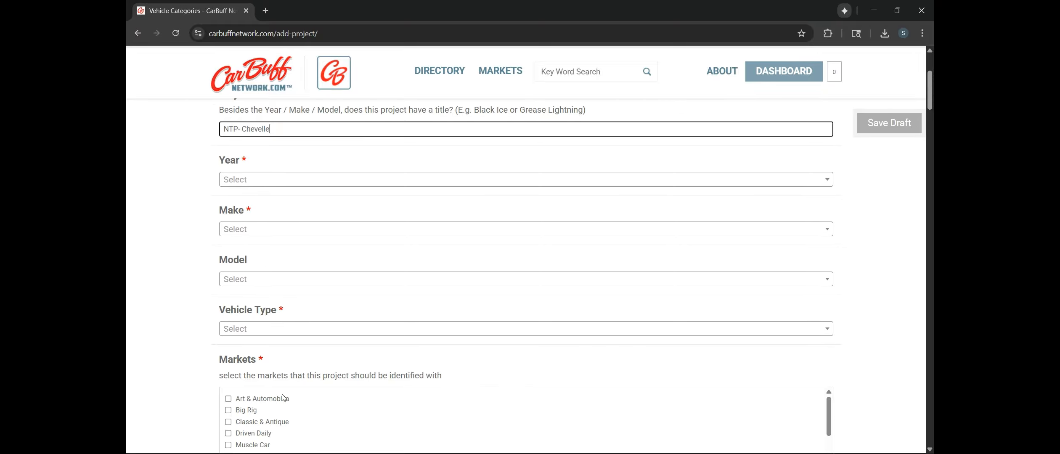
{"action": "left_click", "coordinate": [282, 180]}
{"action": "type", "text": "1970"}
{"action": "key", "text": "Return"}
Set the vehicle's make to Chevrolet and its model to Chevelle
{"action": "left_click", "coordinate": [273, 230]}
{"action": "type", "text": "chevrolet"}
{"action": "left_click", "coordinate": [265, 281]}
{"action": "type", "text": "chevelle"}
Choose a vehicle type and assign the project to the Muscle Car and Resto-Mod markets
{"action": "left_click", "coordinate": [270, 331]}
{"action": "left_click", "coordinate": [257, 367]}
{"action": "scroll", "coordinate": [256, 367], "scroll_direction": "down", "scroll_amount": 3}
{"action": "left_click", "coordinate": [255, 288]}
{"action": "scroll", "coordinate": [254, 288], "scroll_direction": "down", "scroll_amount": 2}
{"action": "left_click", "coordinate": [252, 262]}
Upload the Chevelle-rendering.jpeg picture and set it as the vehicle's featured image
{"action": "scroll", "coordinate": [200, 265], "scroll_direction": "down", "scroll_amount": 2}
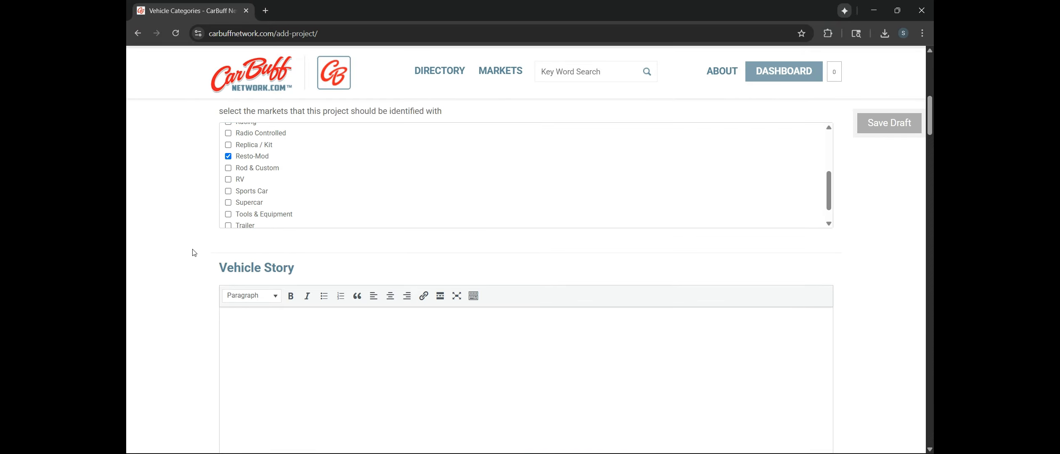
{"action": "scroll", "coordinate": [194, 253], "scroll_direction": "down", "scroll_amount": 1}
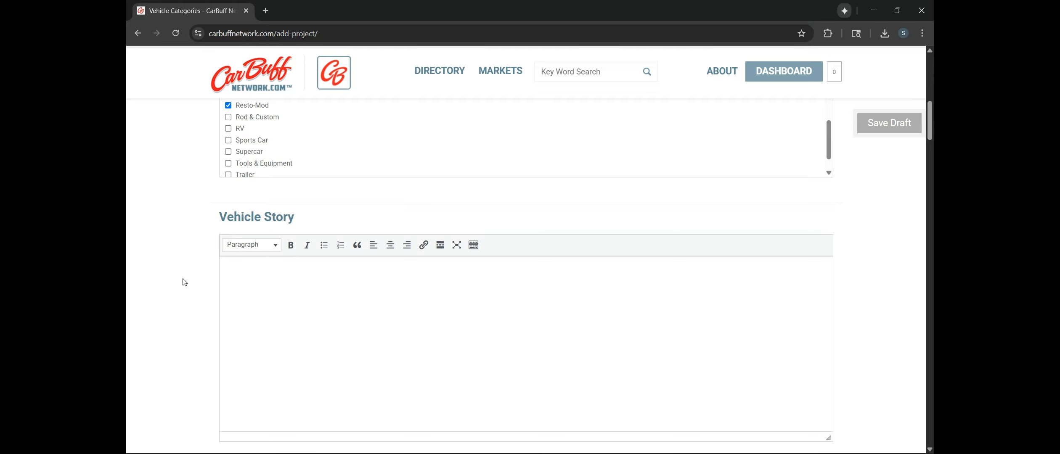
{"action": "scroll", "coordinate": [185, 283], "scroll_direction": "down", "scroll_amount": 1}
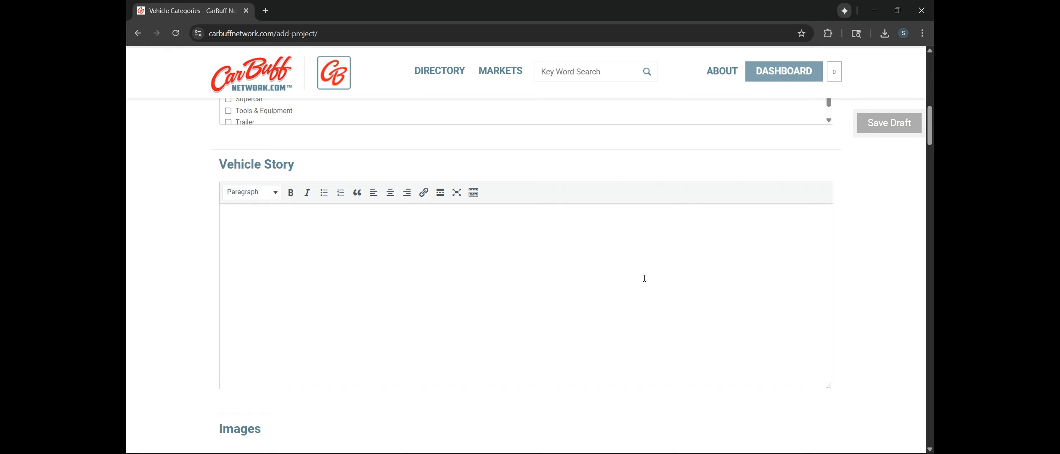
{"action": "scroll", "coordinate": [542, 292], "scroll_direction": "down", "scroll_amount": 8}
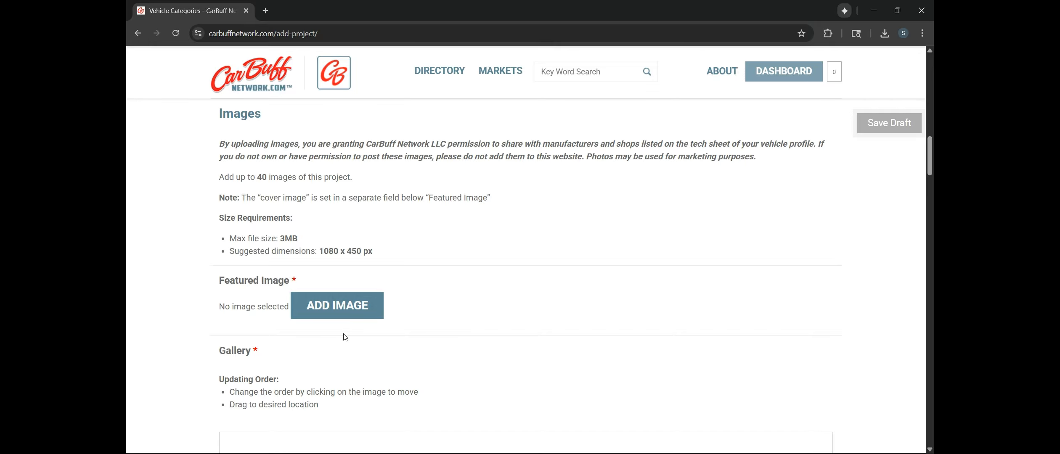
{"action": "left_click", "coordinate": [333, 311]}
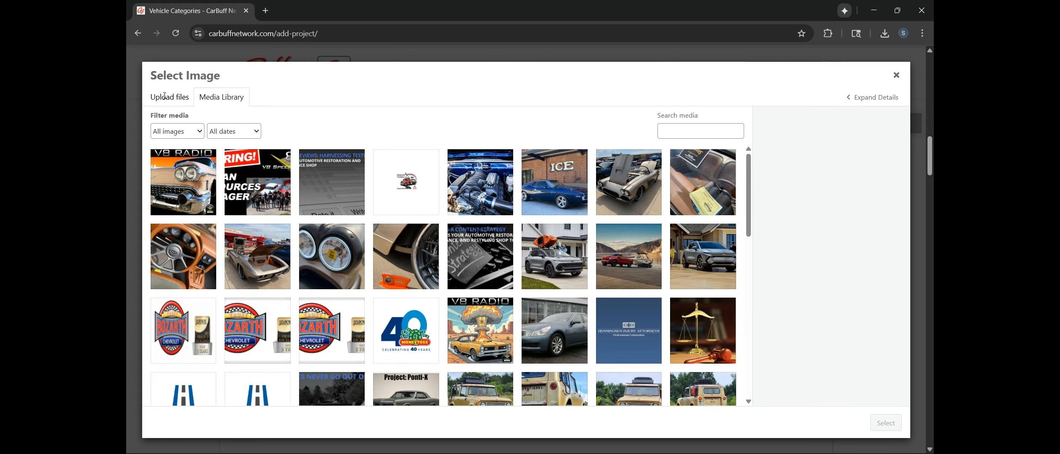
{"action": "left_click", "coordinate": [167, 105]}
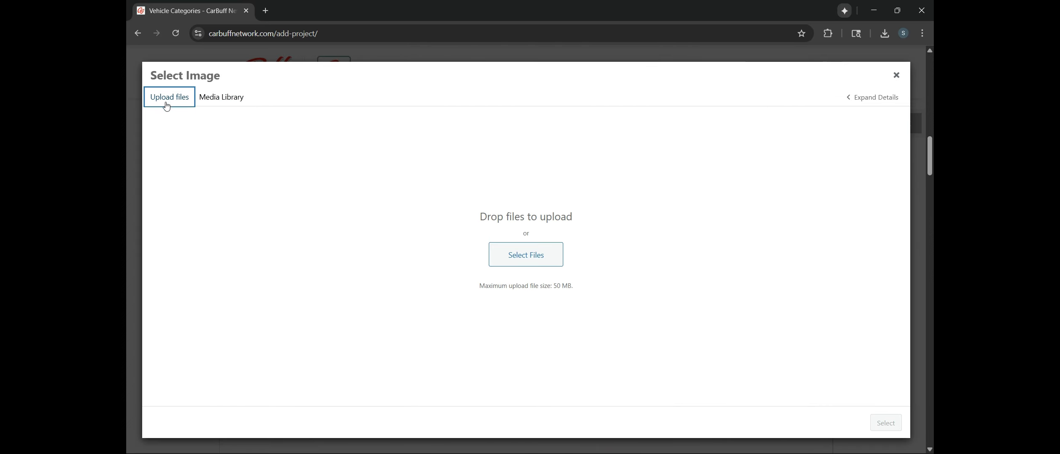
{"action": "left_click", "coordinate": [526, 260]}
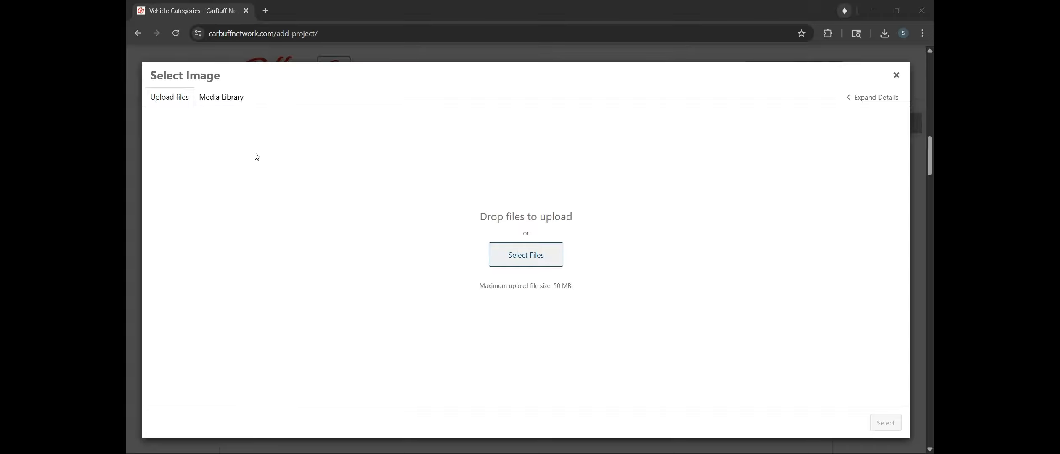
{"action": "left_click", "coordinate": [573, 341]}
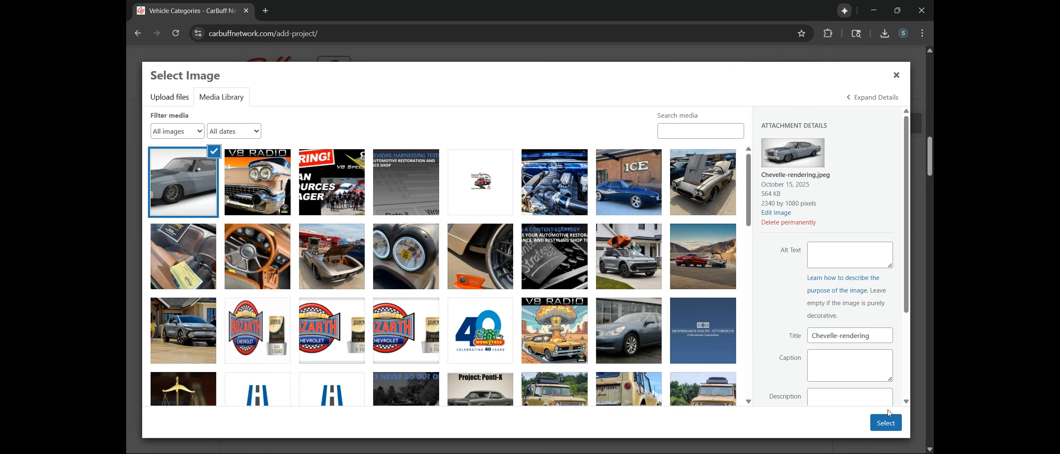
{"action": "left_click", "coordinate": [892, 426]}
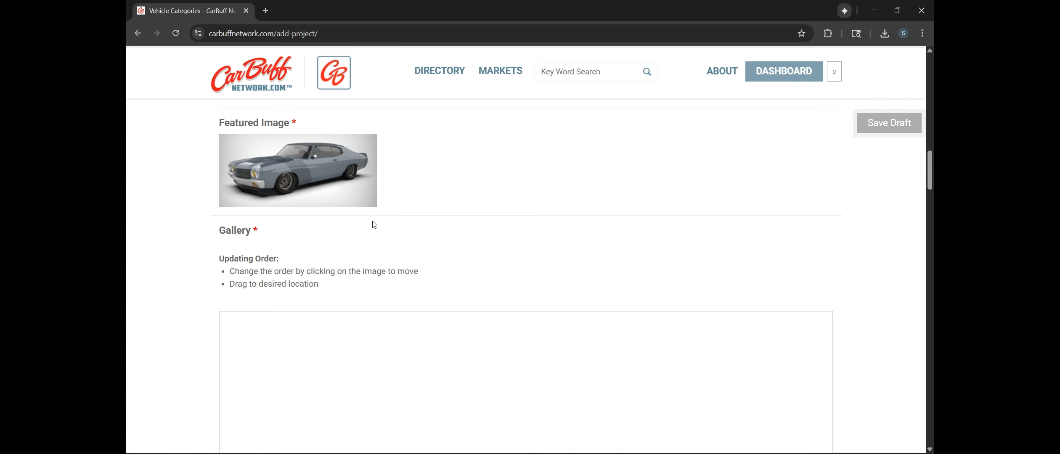
Upload four photos of the Chevelle and its engine for the vehicle's gallery
{"action": "scroll", "coordinate": [426, 175], "scroll_direction": "down", "scroll_amount": 1}
{"action": "scroll", "coordinate": [407, 203], "scroll_direction": "up", "scroll_amount": 1}
{"action": "scroll", "coordinate": [415, 218], "scroll_direction": "down", "scroll_amount": 2}
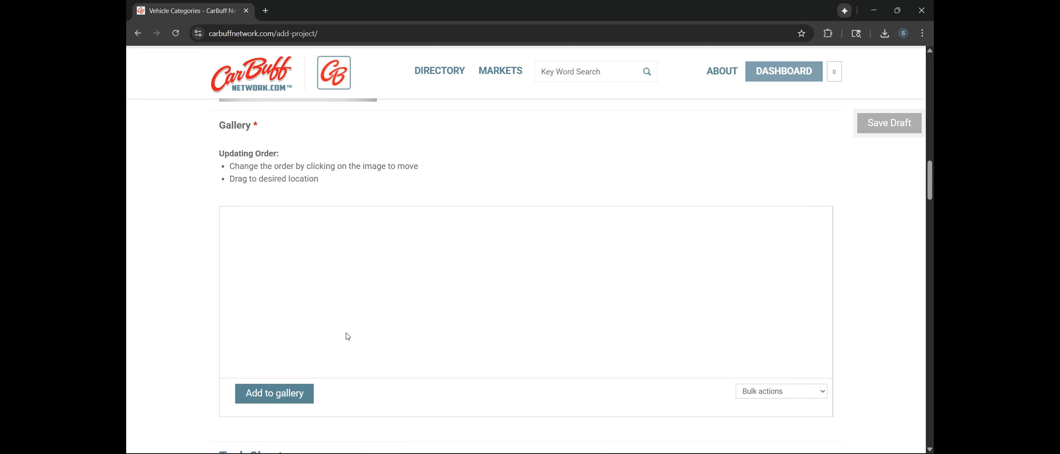
{"action": "left_click", "coordinate": [282, 397]}
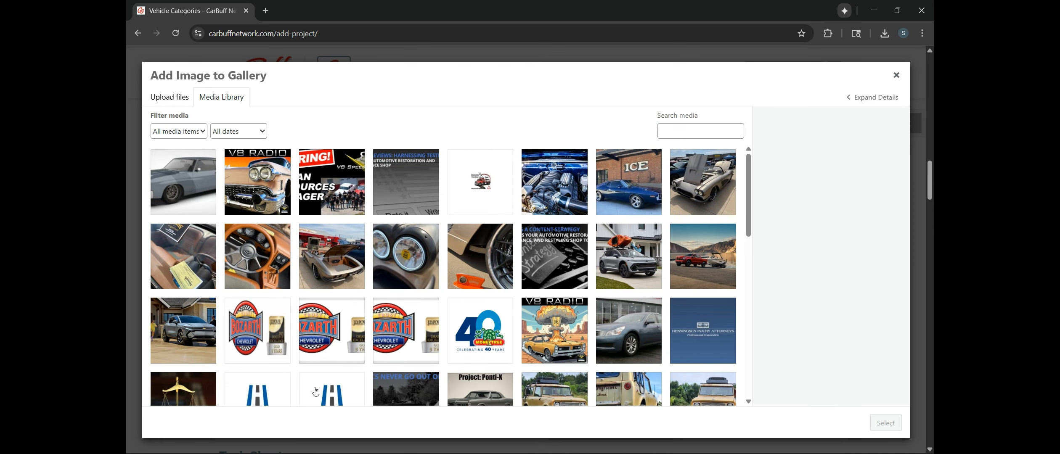
{"action": "left_click", "coordinate": [174, 103]}
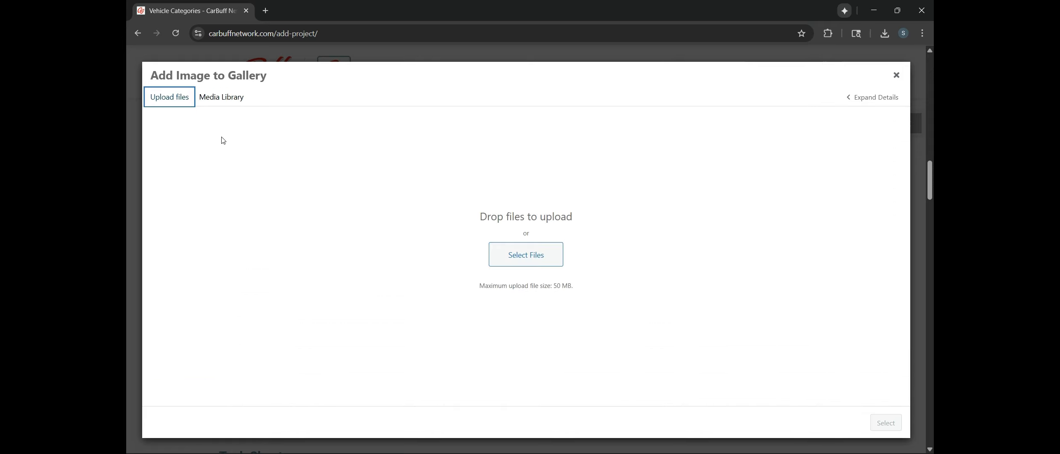
{"action": "left_click", "coordinate": [493, 256]}
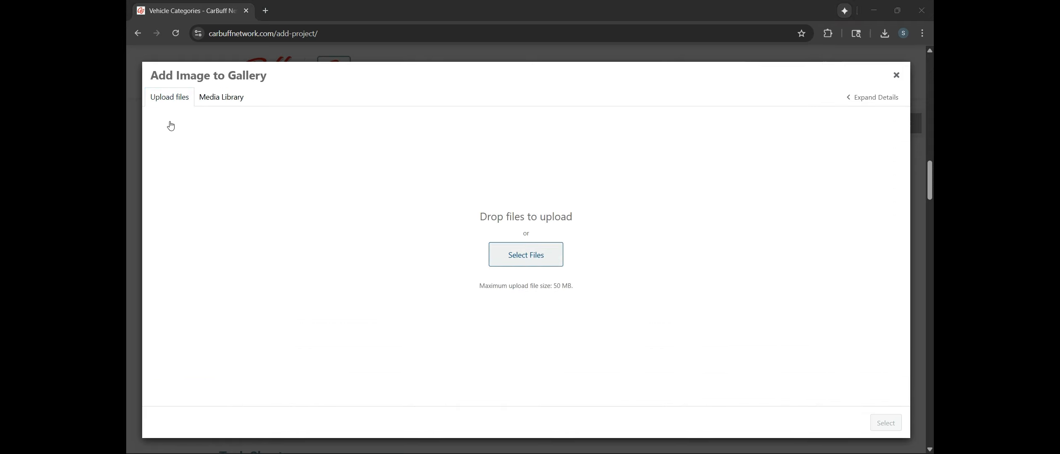
{"action": "left_click", "coordinate": [169, 97]}
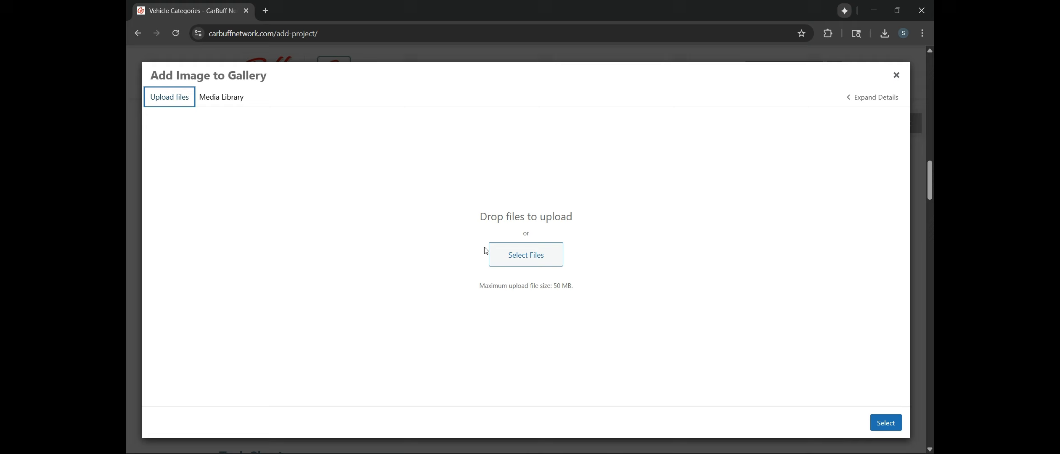
{"action": "left_click", "coordinate": [488, 252]}
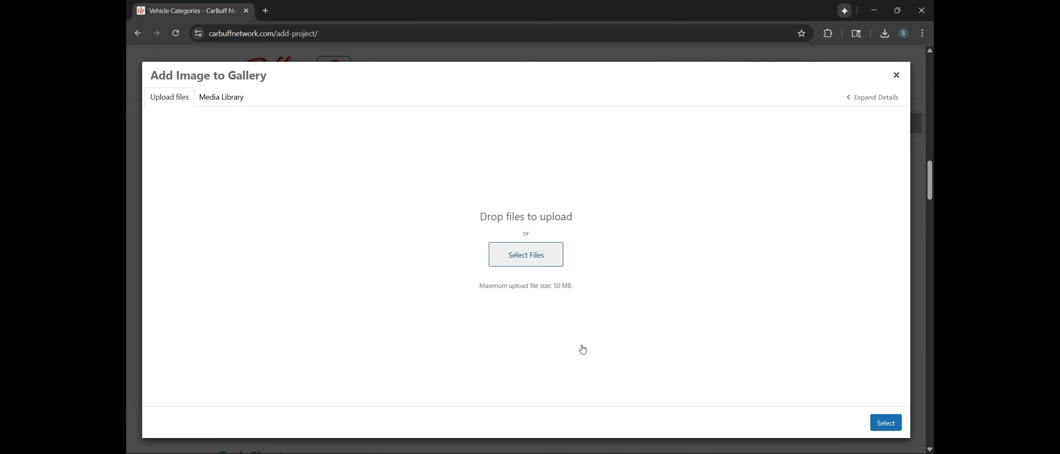
{"action": "left_click", "coordinate": [176, 101]}
{"action": "left_click", "coordinate": [521, 255]}
{"action": "left_click", "coordinate": [573, 347]}
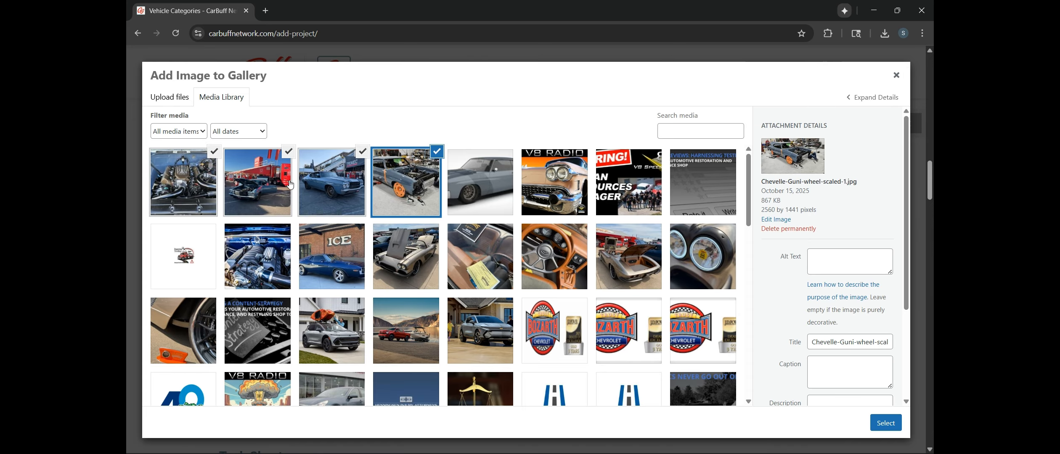
Add all four newly uploaded photos, including the one with the orange wheel, to the gallery
{"action": "left_click", "coordinate": [436, 153]}
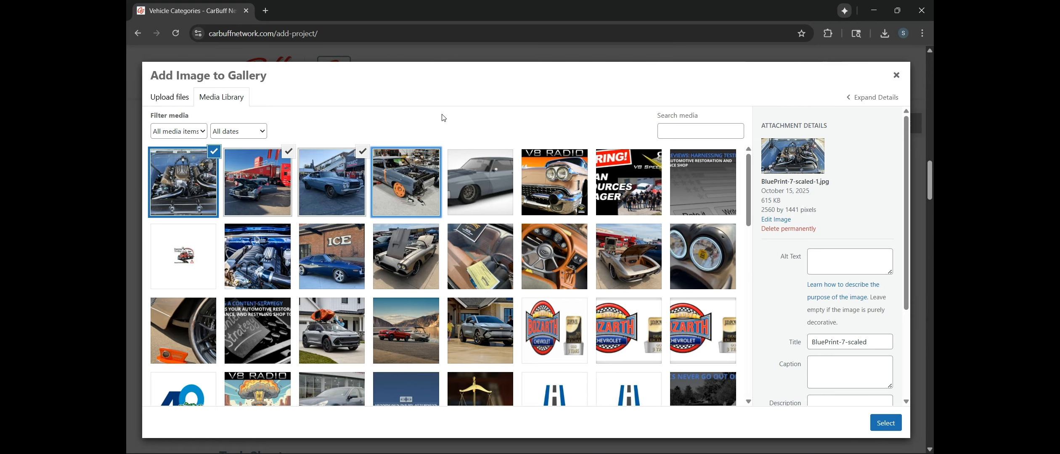
{"action": "left_click", "coordinate": [434, 165]}
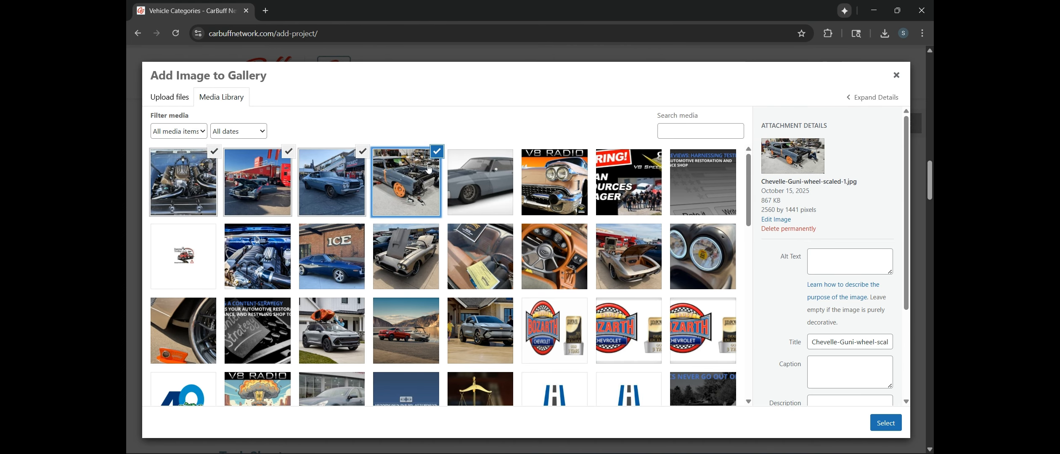
{"action": "left_click", "coordinate": [886, 423]}
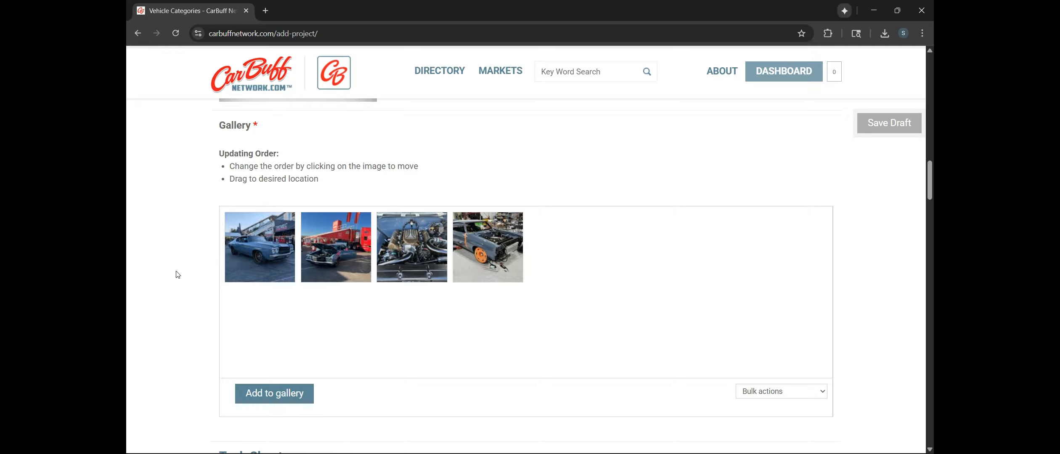
Collapse the Chassis section of the tech sheet and look over the required and optional category sections
{"action": "scroll", "coordinate": [174, 273], "scroll_direction": "down", "scroll_amount": 6}
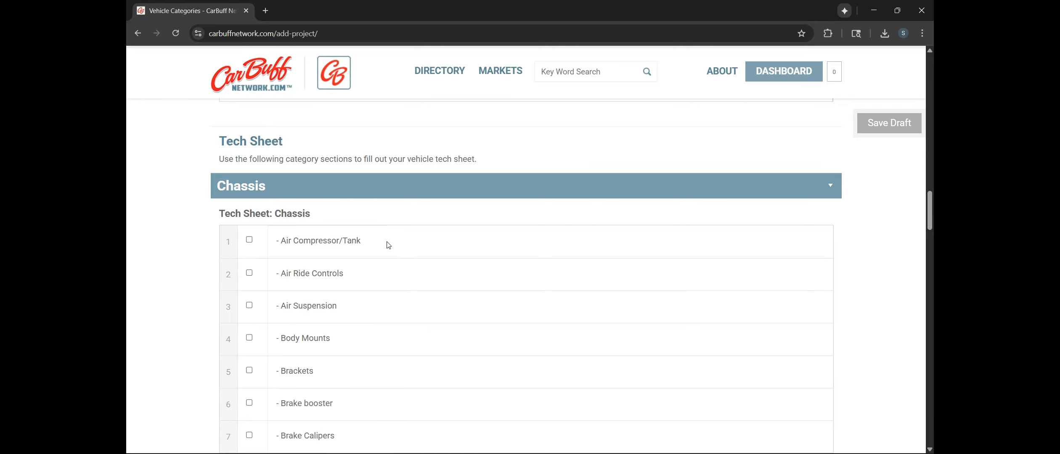
{"action": "scroll", "coordinate": [380, 247], "scroll_direction": "down", "scroll_amount": 1}
{"action": "scroll", "coordinate": [210, 271], "scroll_direction": "up", "scroll_amount": 1}
{"action": "left_click", "coordinate": [831, 190]}
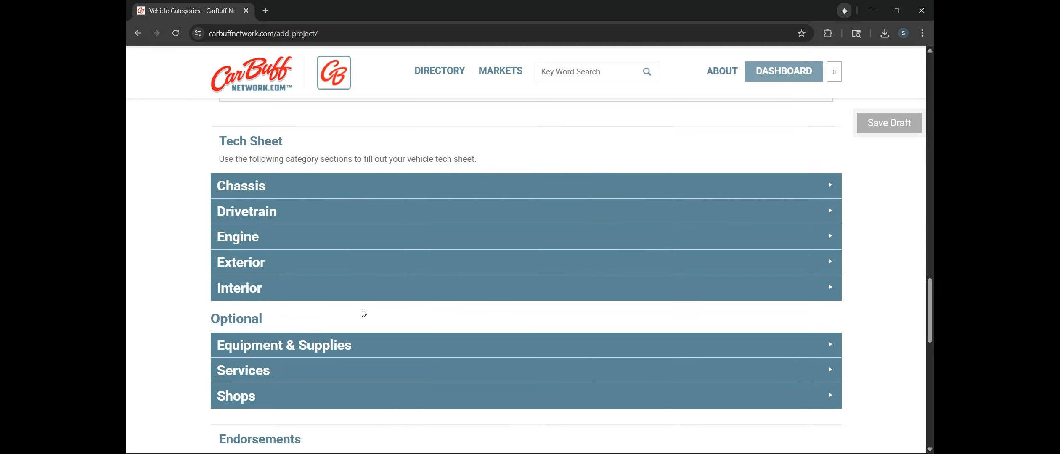
{"action": "scroll", "coordinate": [361, 293], "scroll_direction": "down", "scroll_amount": 1}
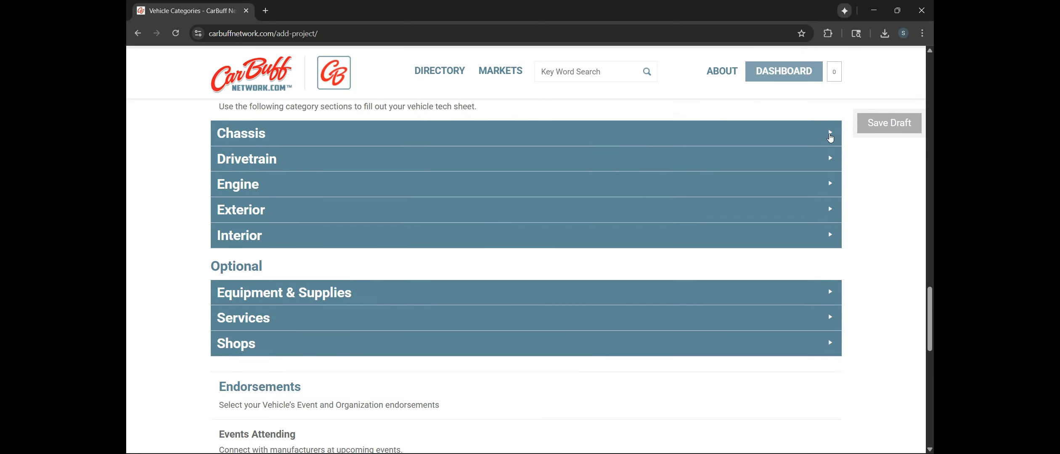
Expand the tech sheet's Chassis section and mark Body Mounts to show its description and company fields
{"action": "left_click", "coordinate": [830, 138]}
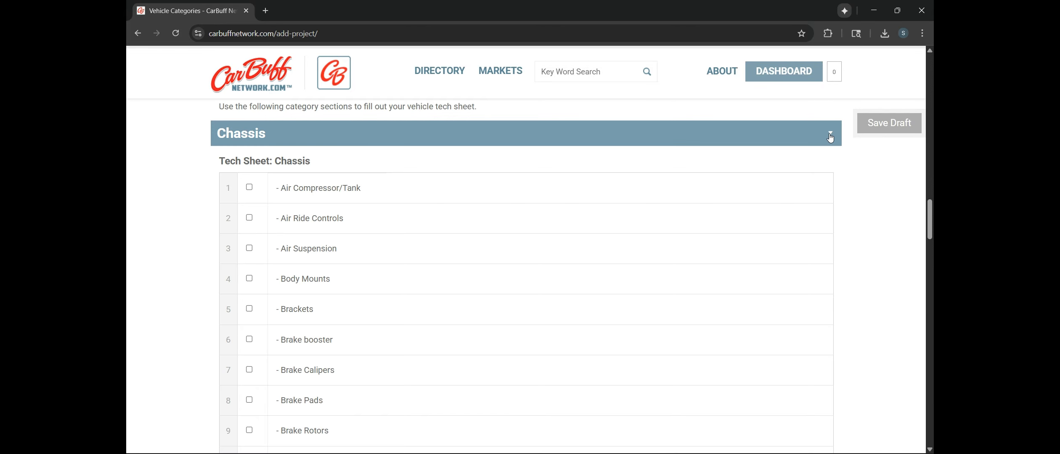
{"action": "left_click", "coordinate": [250, 279]}
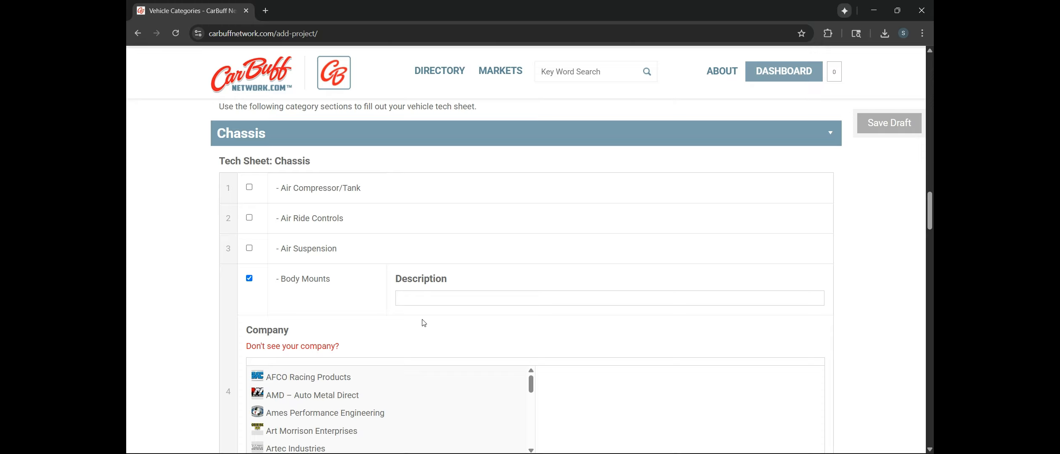
{"action": "scroll", "coordinate": [424, 323], "scroll_direction": "down", "scroll_amount": 1}
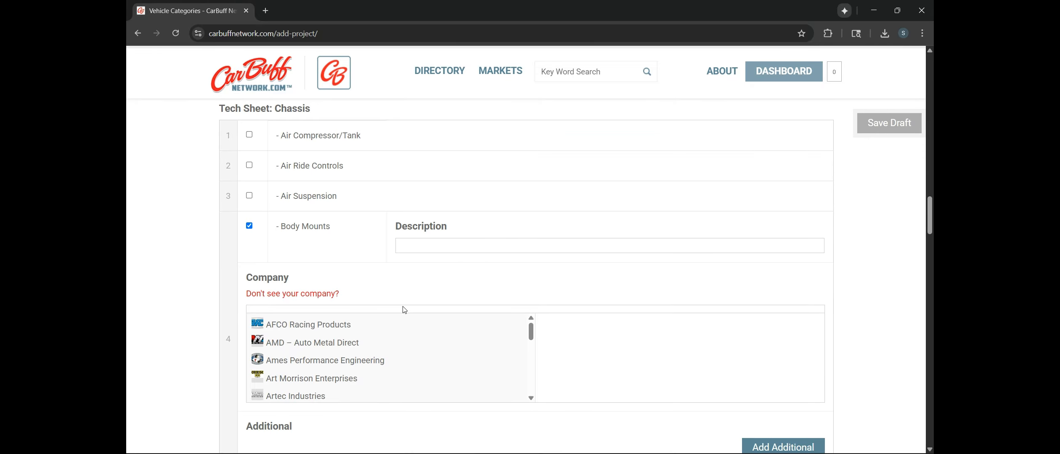
Assign AMD – Auto Metal Direct as the Body Mounts company and activate that item's description
{"action": "left_click", "coordinate": [342, 344]}
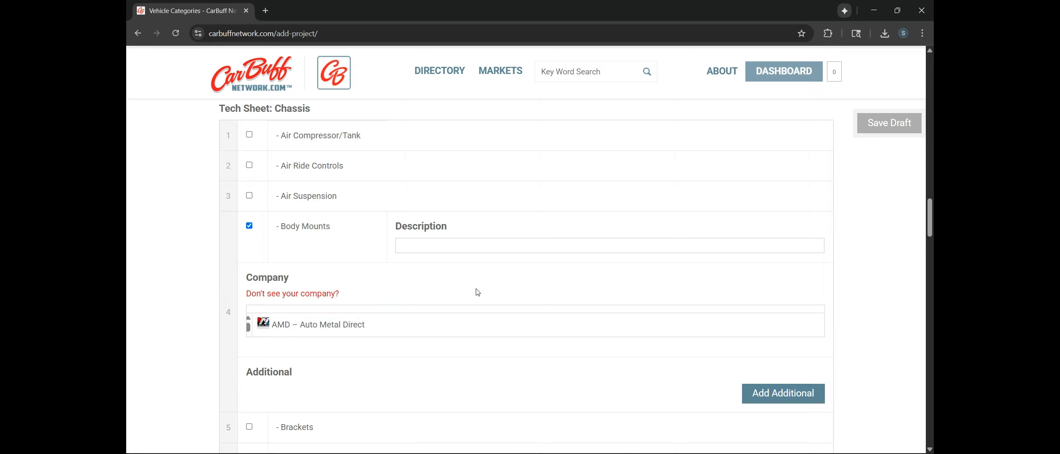
{"action": "left_click", "coordinate": [451, 247]}
Add Brackets from Lokar Performance Products, described as "Made 4 You: 30-89011 -Brake Line Kit 30-89611 - Racer Clamp Kit 30-899-11 - All Plumb Kit"
{"action": "scroll", "coordinate": [438, 262], "scroll_direction": "down", "scroll_amount": 1}
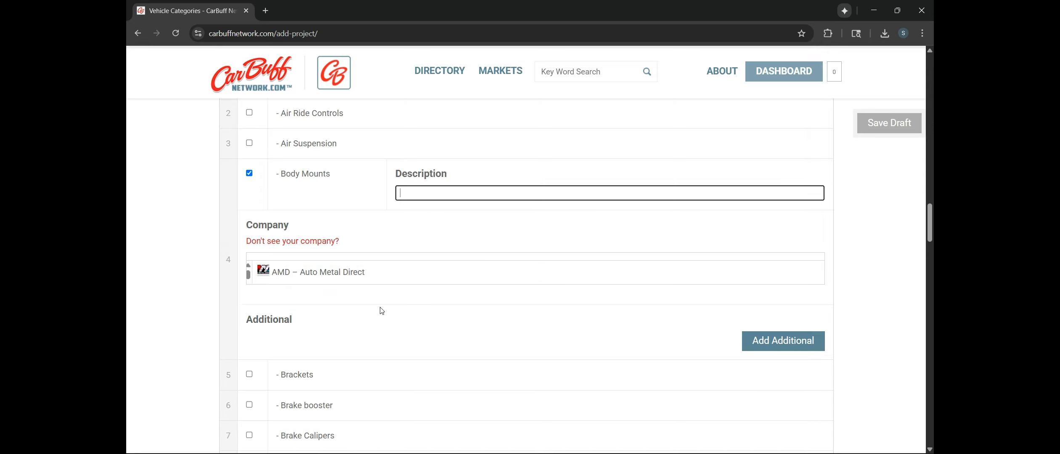
{"action": "scroll", "coordinate": [267, 363], "scroll_direction": "down", "scroll_amount": 1}
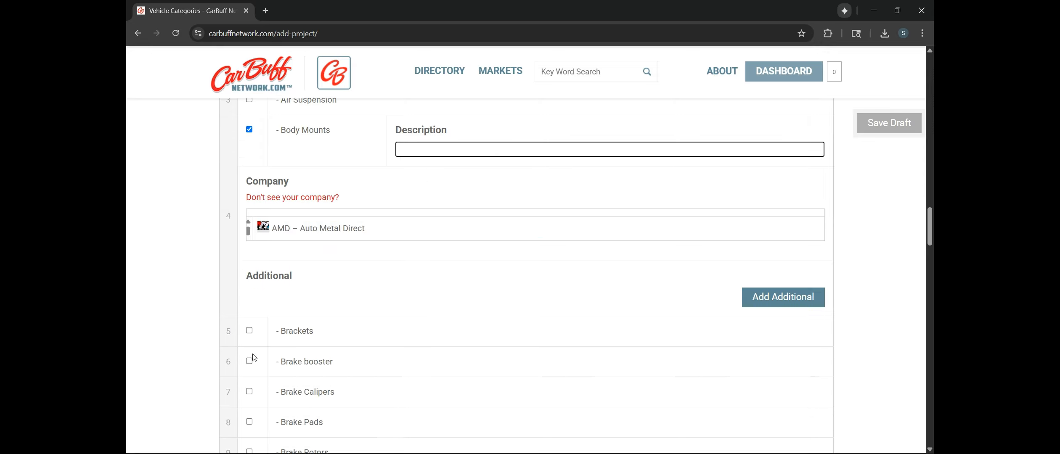
{"action": "left_click", "coordinate": [248, 323]}
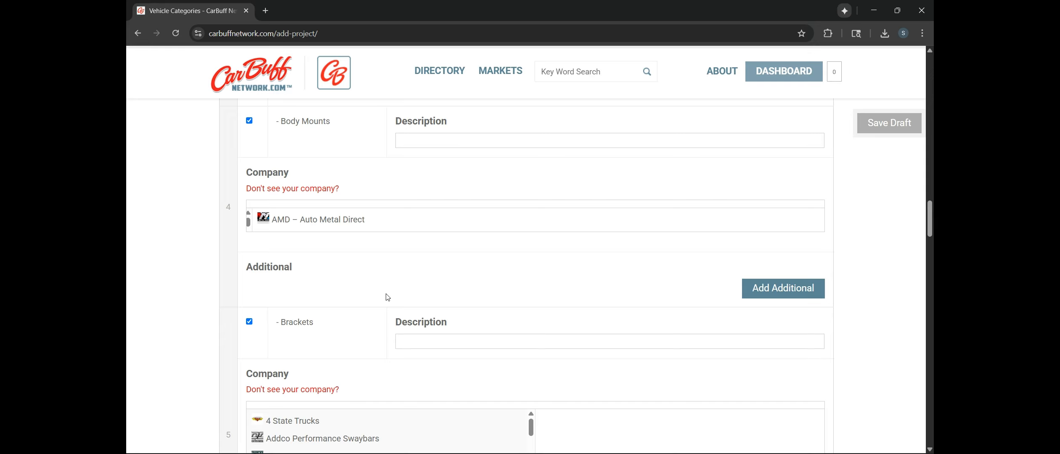
{"action": "scroll", "coordinate": [387, 296], "scroll_direction": "down", "scroll_amount": 3}
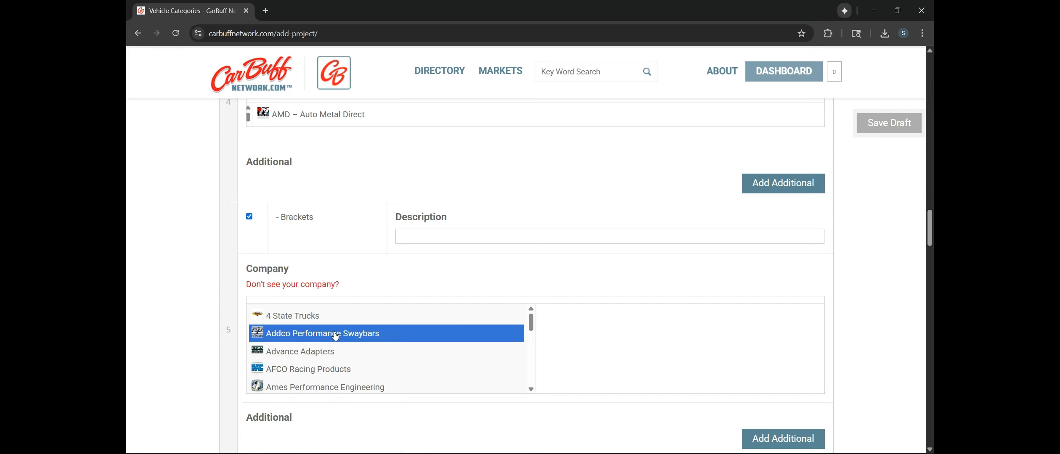
{"action": "scroll", "coordinate": [335, 336], "scroll_direction": "down", "scroll_amount": 10}
{"action": "left_click", "coordinate": [345, 316]}
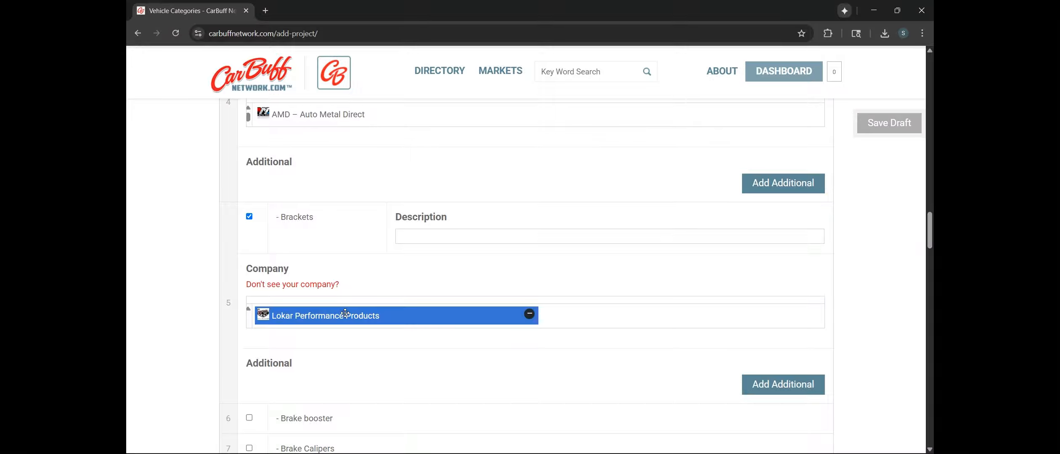
{"action": "left_click", "coordinate": [427, 239]}
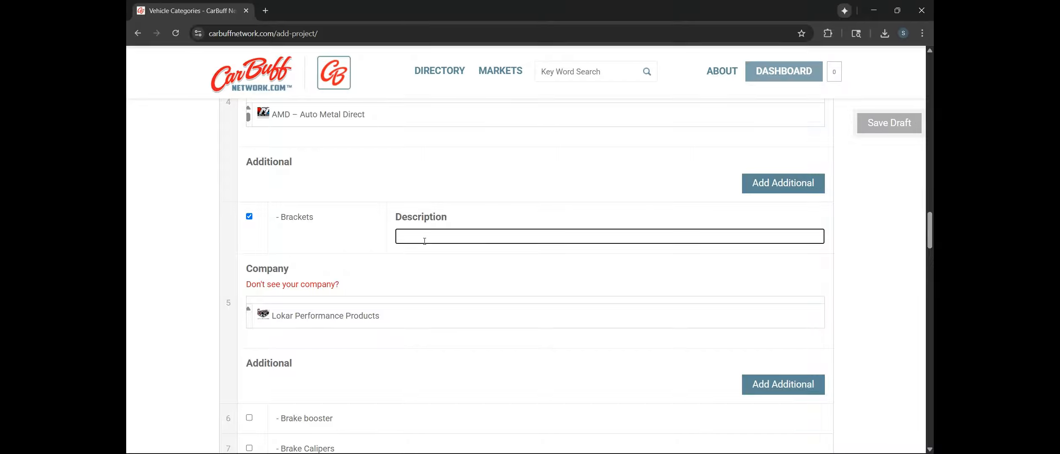
{"action": "type", "text": "Made 4 You: 30-89011 -Brake Line Kit 30-89611 - Racer Clamp Kit 30-899-11 - All Plumb Kit"}
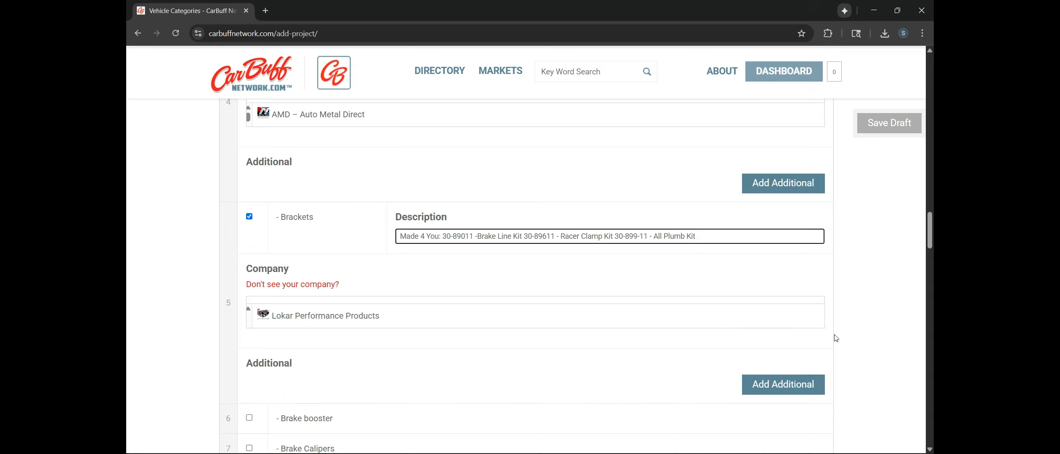
Add an additional company entry to Brackets and choose Mac's Tie Downs for it
{"action": "scroll", "coordinate": [831, 333], "scroll_direction": "down", "scroll_amount": 2}
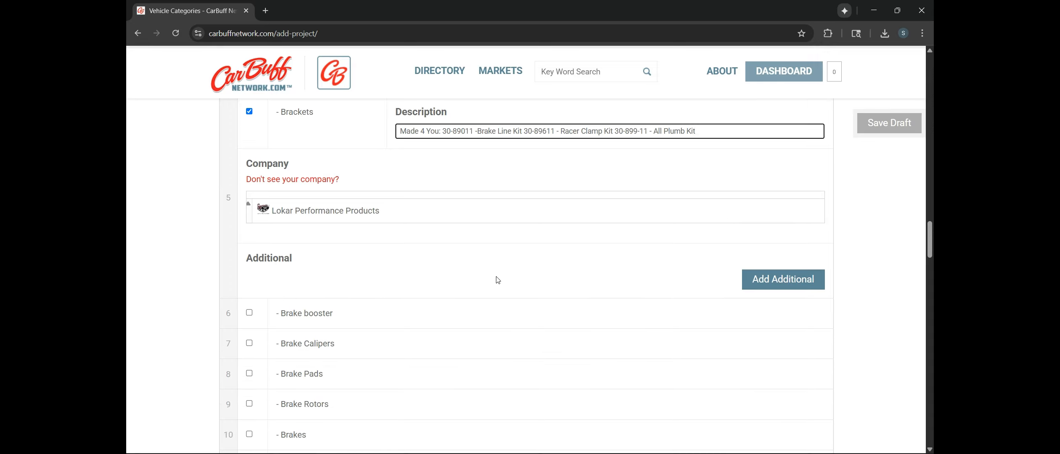
{"action": "left_click", "coordinate": [774, 283]}
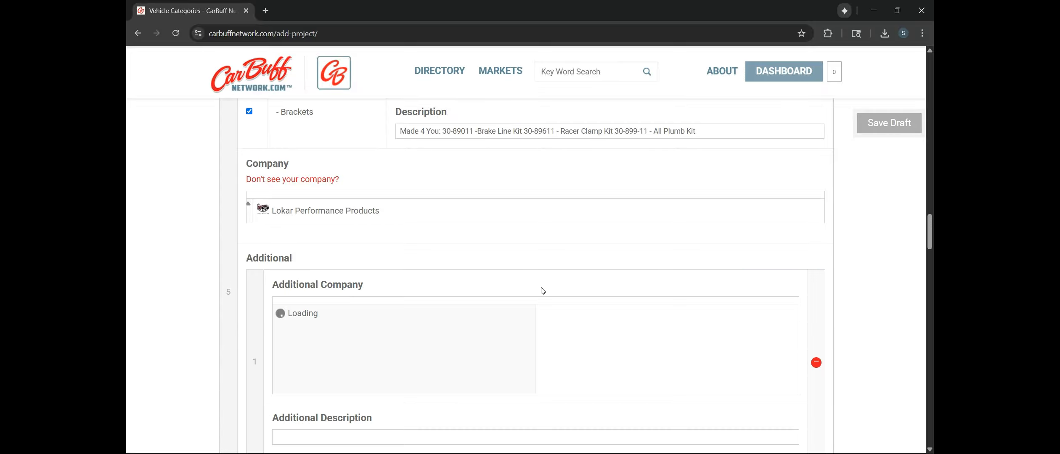
{"action": "scroll", "coordinate": [352, 337], "scroll_direction": "down", "scroll_amount": 3}
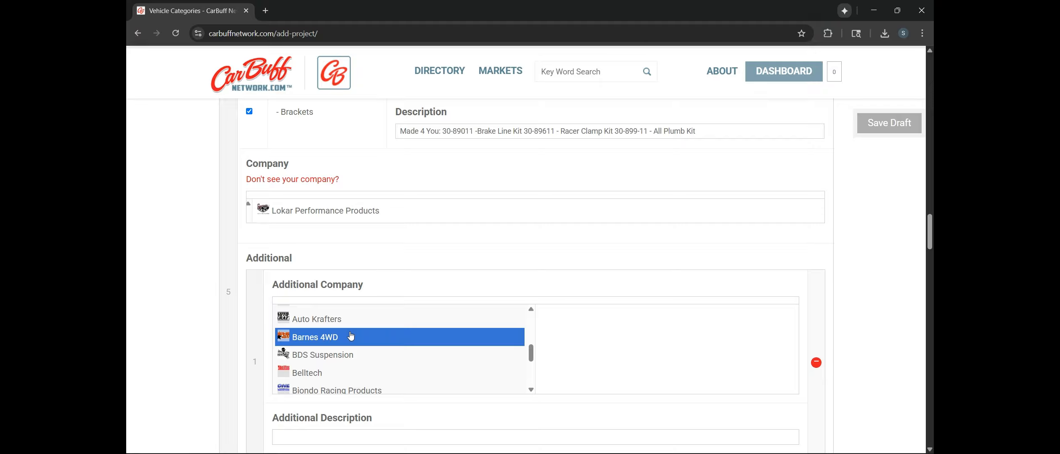
{"action": "scroll", "coordinate": [351, 336], "scroll_direction": "down", "scroll_amount": 12}
{"action": "left_click", "coordinate": [351, 325]}
Describe the additional Brackets entry as "(2) 472106 Rear Axle Weld-on Tab (2) 472116 Front Weld-on Flat Brackets"
{"action": "scroll", "coordinate": [417, 410], "scroll_direction": "down", "scroll_amount": 1}
{"action": "left_click", "coordinate": [423, 385]}
{"action": "type", "text": "(2)"}
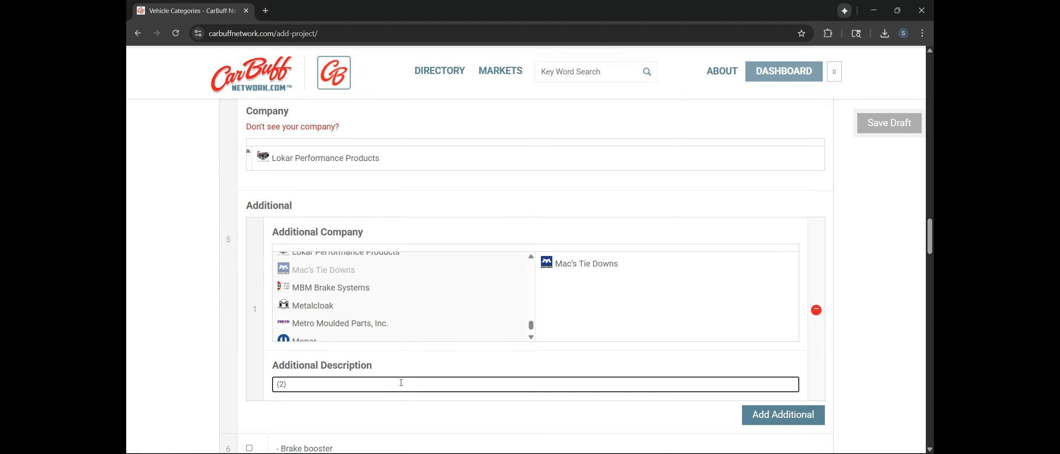
{"action": "type", "text": " 472106 Rear Axle Weld-on Tab (2)"}
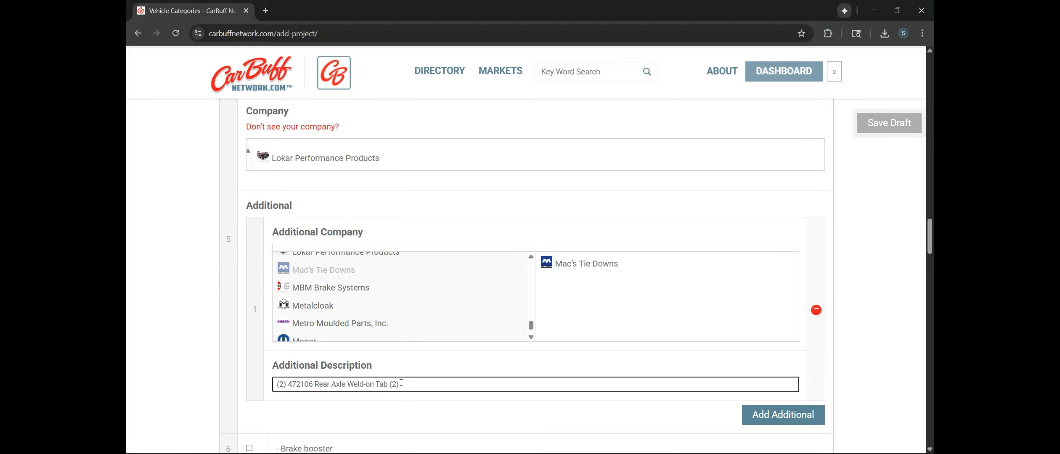
{"action": "type", "text": " 472116 Front Weld-on Flat Brackets"}
{"action": "left_click", "coordinate": [845, 332]}
Mark Brake booster in the Chassis tech sheet and assign Summit Racing Equipment as its company
{"action": "scroll", "coordinate": [853, 312], "scroll_direction": "down", "scroll_amount": 1}
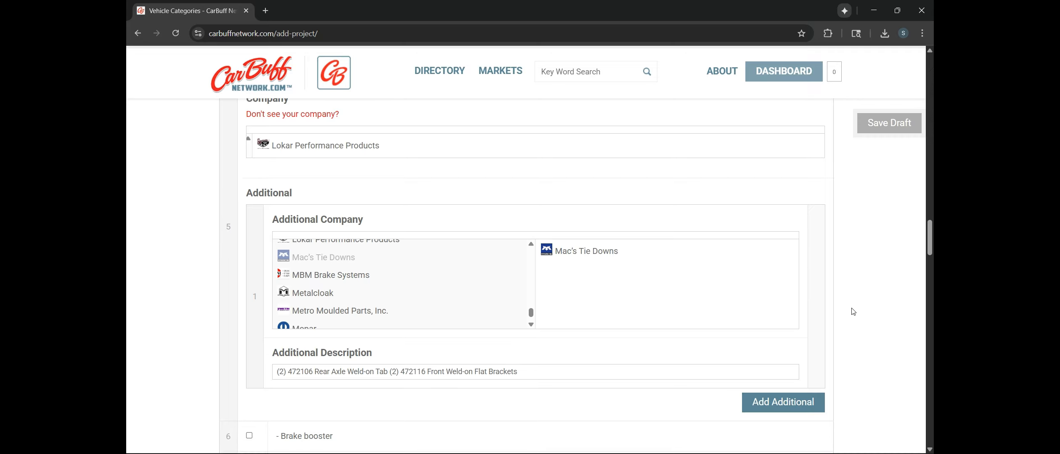
{"action": "scroll", "coordinate": [853, 312], "scroll_direction": "down", "scroll_amount": 3}
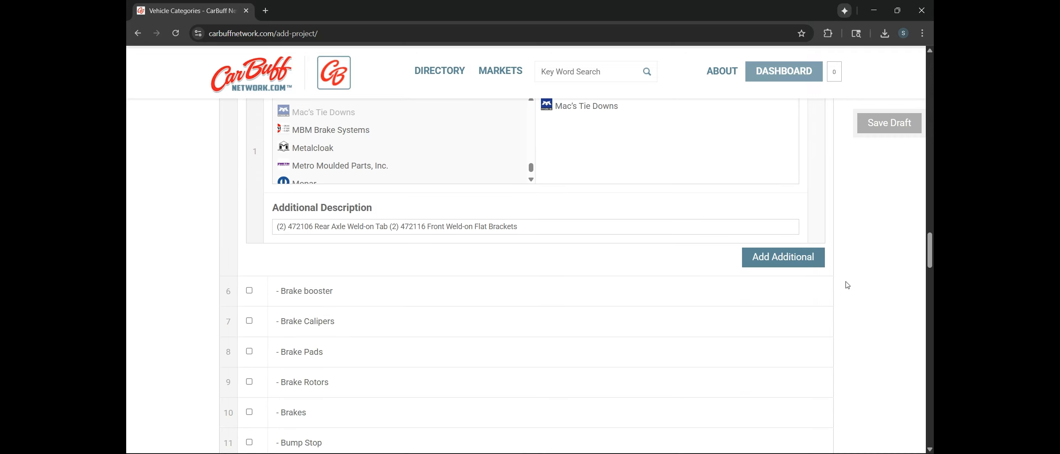
{"action": "left_click", "coordinate": [249, 290]}
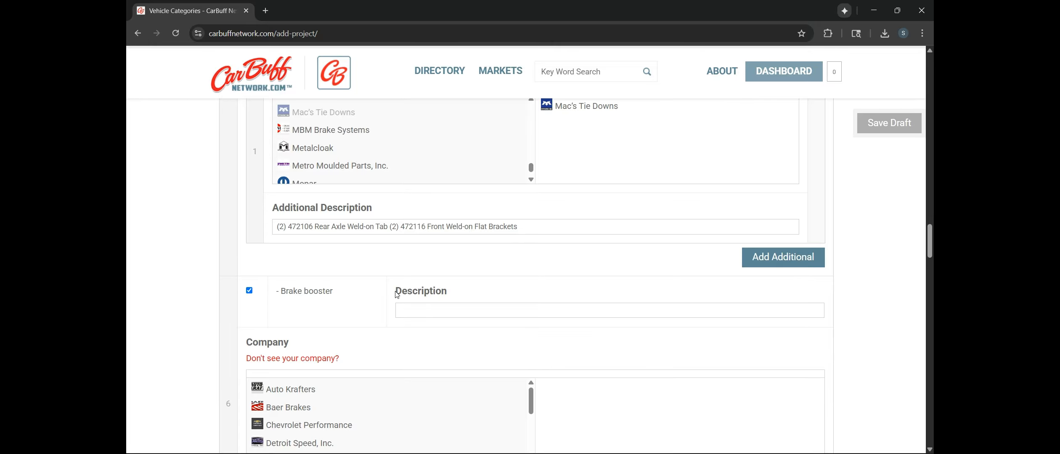
{"action": "scroll", "coordinate": [353, 336], "scroll_direction": "down", "scroll_amount": 2}
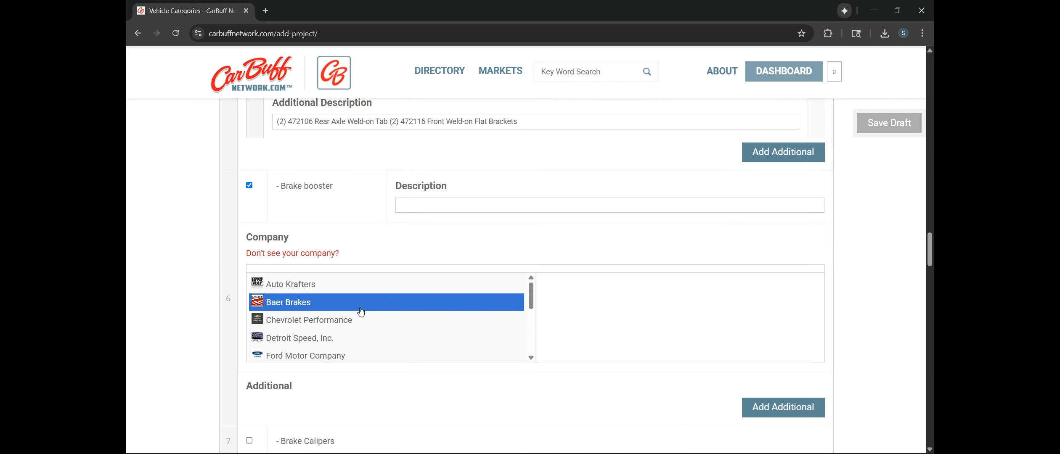
{"action": "scroll", "coordinate": [365, 304], "scroll_direction": "down", "scroll_amount": 3}
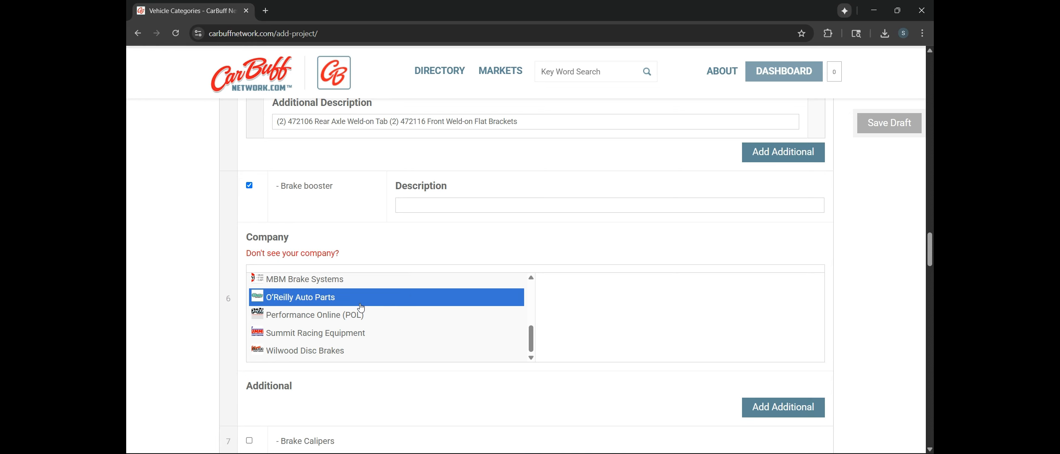
{"action": "left_click", "coordinate": [358, 333]}
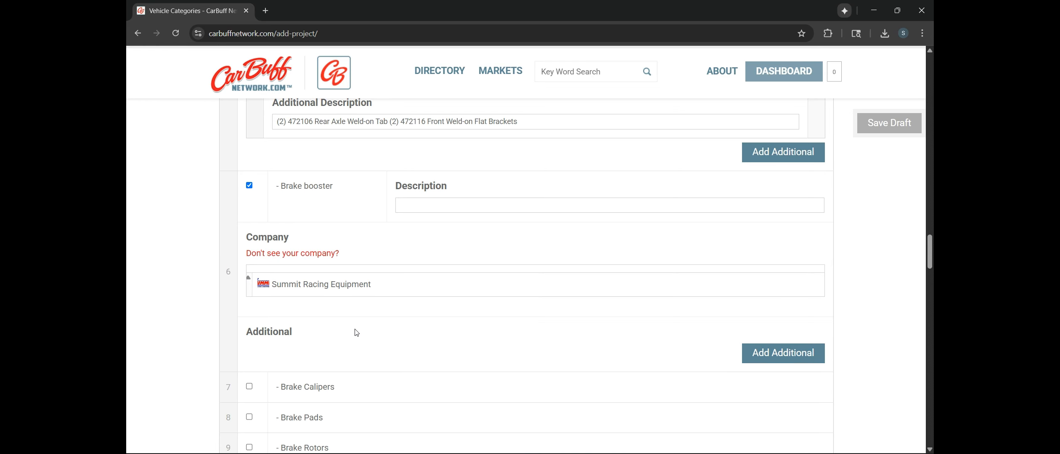
Describe the brake booster as "Summit Racing GM-Style Brake Boosters SUM-760165, CVR Electric Diaphragm-Style Vacuum Pumps VP555", followed by the CVR Vacuum Reservoirs
{"action": "left_click", "coordinate": [422, 202]}
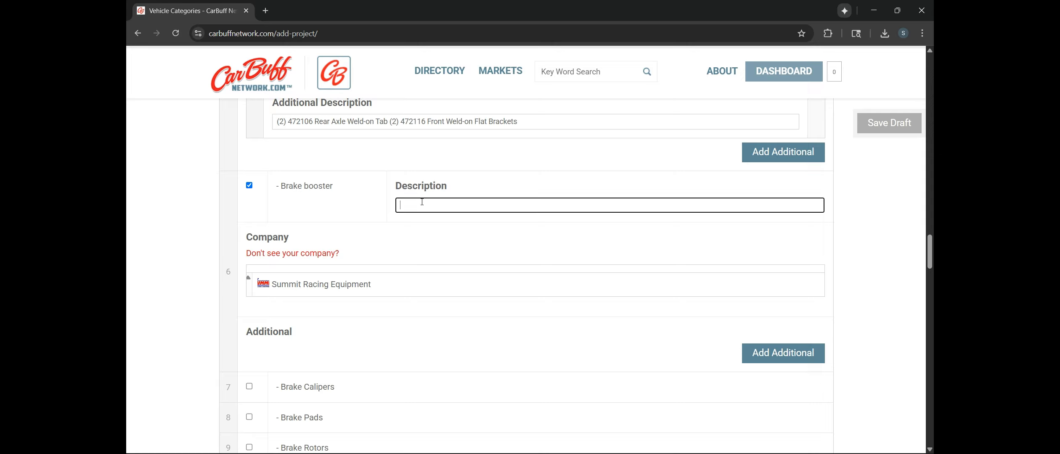
{"action": "type", "text": "Summit Racing"}
{"action": "type", "text": " GM-Style Brake Boosters SUM-760165, CVR Electric Diap"}
{"action": "type", "text": "hragm-Style Vacuum Pumps VP555,"}
{"action": "type", "text": " CVR Vacuum Reservoirs VP"}
Expand the Drivetrain section and add Adapters from Quick Time with a description beginning with "801"
{"action": "scroll", "coordinate": [853, 263], "scroll_direction": "down", "scroll_amount": 20}
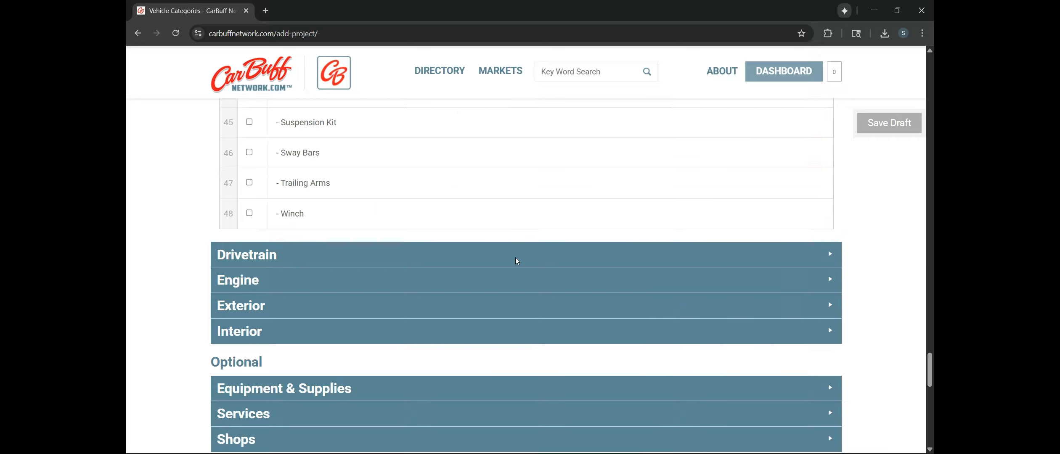
{"action": "left_click", "coordinate": [831, 255]}
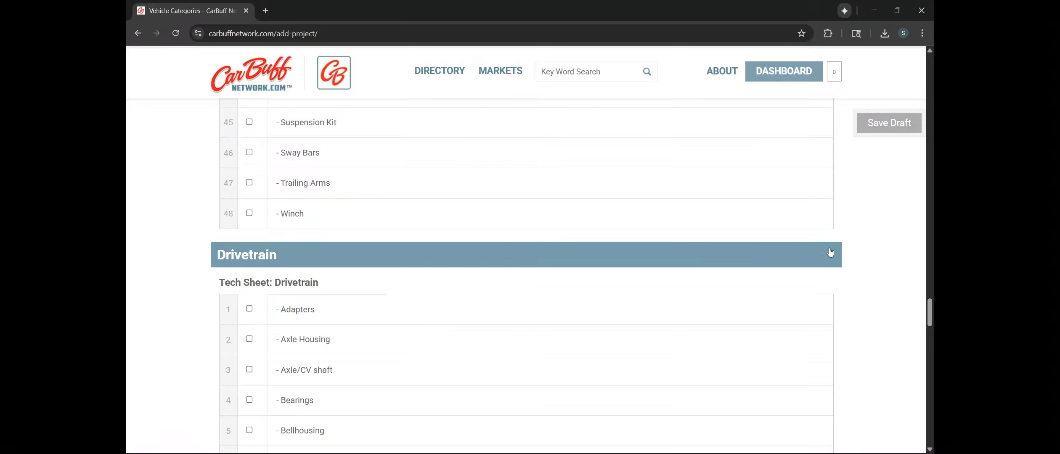
{"action": "left_click", "coordinate": [249, 309]}
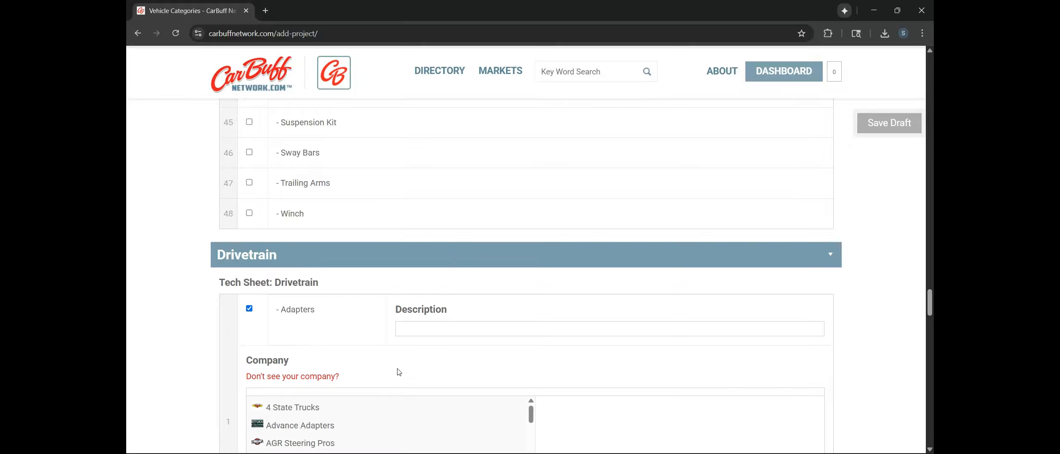
{"action": "scroll", "coordinate": [397, 371], "scroll_direction": "down", "scroll_amount": 3}
{"action": "scroll", "coordinate": [364, 330], "scroll_direction": "down", "scroll_amount": 5}
{"action": "scroll", "coordinate": [366, 335], "scroll_direction": "down", "scroll_amount": 2}
{"action": "left_click", "coordinate": [361, 318]}
{"action": "left_click", "coordinate": [435, 223]}
{"action": "type", "text": "987235"}
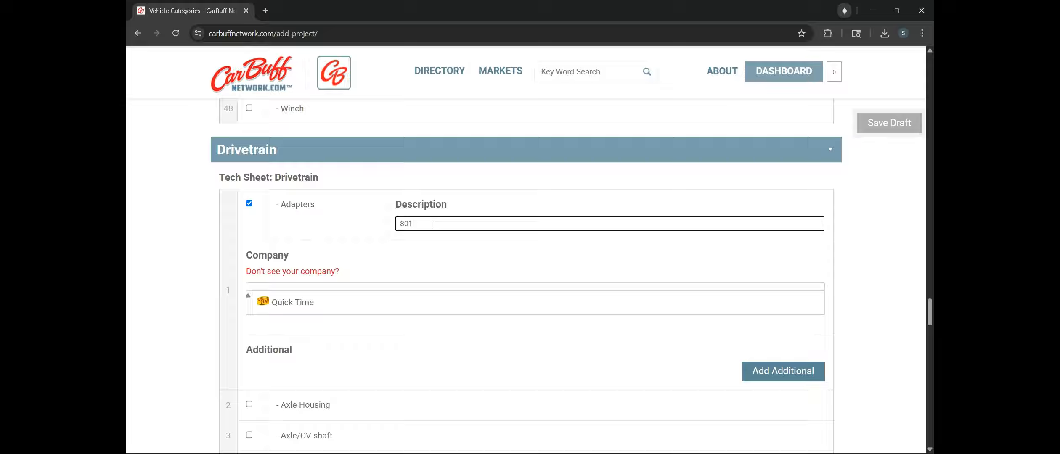
Mark Axle Housing in the Drivetrain tech sheet and assign General Motors as its company
{"action": "scroll", "coordinate": [320, 320], "scroll_direction": "down", "scroll_amount": 1}
{"action": "left_click", "coordinate": [249, 352]}
{"action": "scroll", "coordinate": [357, 345], "scroll_direction": "down", "scroll_amount": 4}
{"action": "left_click", "coordinate": [369, 331]}
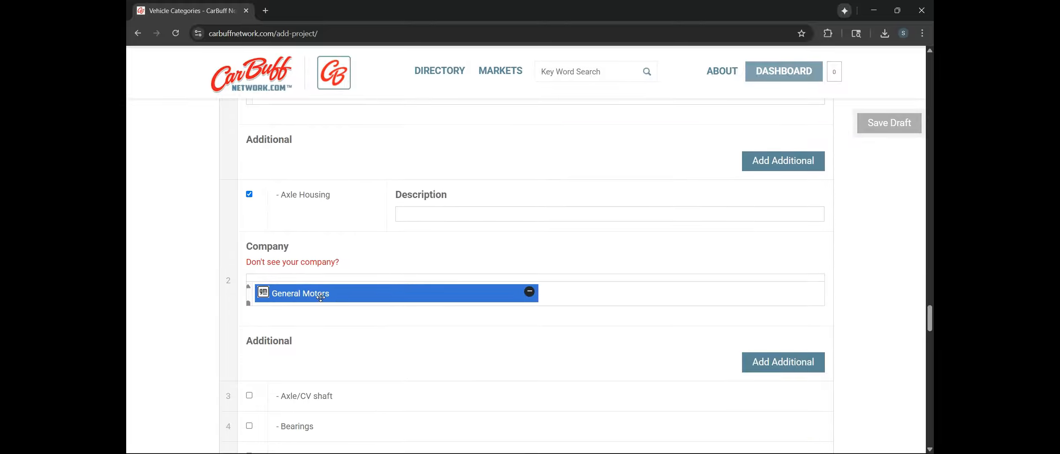
{"action": "left_click", "coordinate": [428, 216]}
Expand the Engine section and add Adapters from Don Hardy Race Cars, described as "LS3 Small Block Chevy valve cover adapters"
{"action": "scroll", "coordinate": [829, 248], "scroll_direction": "down", "scroll_amount": 15}
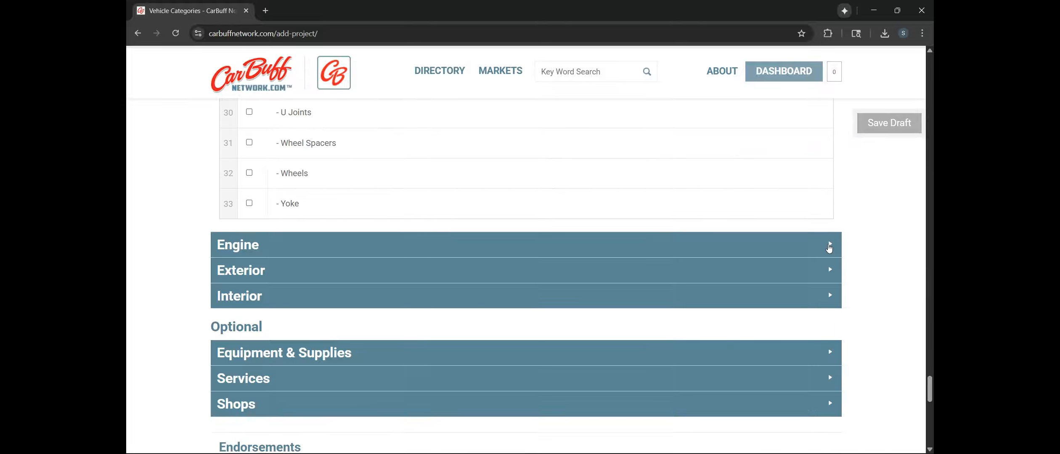
{"action": "left_click", "coordinate": [829, 248]}
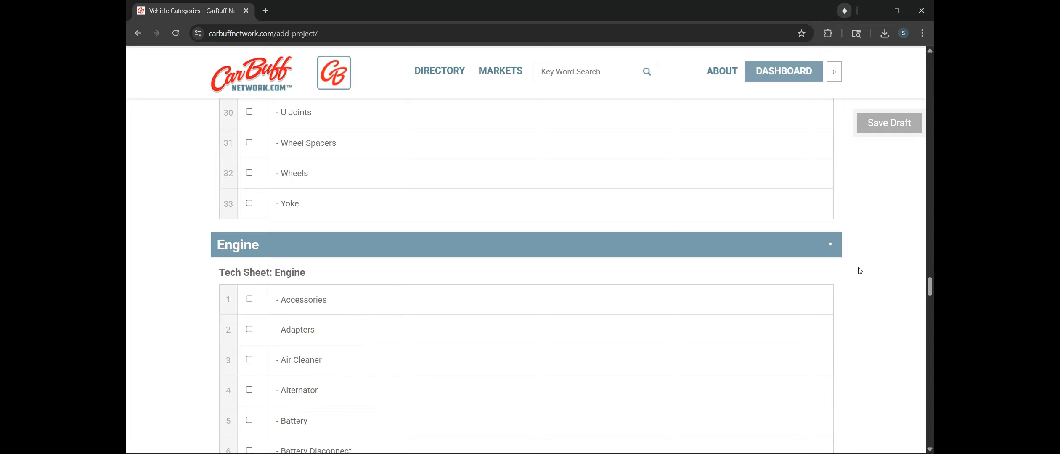
{"action": "left_click", "coordinate": [249, 329]}
{"action": "scroll", "coordinate": [231, 354], "scroll_direction": "down", "scroll_amount": 2}
{"action": "left_click", "coordinate": [294, 341]}
{"action": "left_click", "coordinate": [421, 244]}
{"action": "type", "text": "LS3 Small Block Chevy valve cover adapters"}
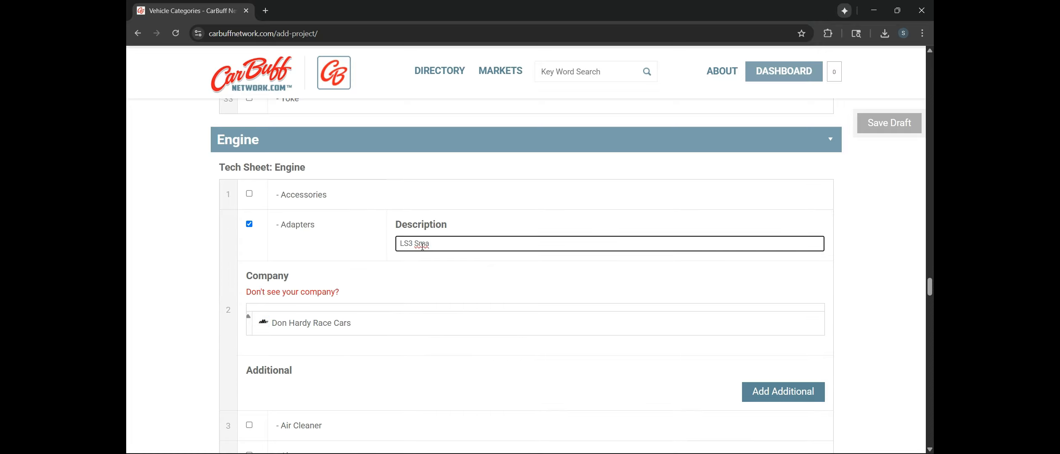
Mark Air Cleaner in the Engine tech sheet and assign ProCharger as its company
{"action": "scroll", "coordinate": [423, 247], "scroll_direction": "down", "scroll_amount": 5}
{"action": "left_click", "coordinate": [249, 216]}
{"action": "scroll", "coordinate": [336, 338], "scroll_direction": "down", "scroll_amount": 8}
{"action": "left_click", "coordinate": [333, 340]}
{"action": "left_click", "coordinate": [421, 236]}
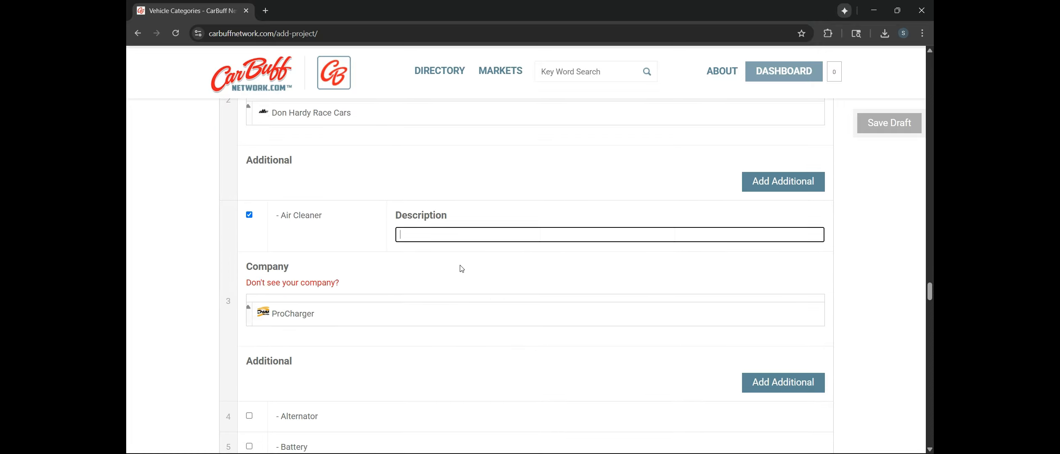
Add Alternator from Powermaster Performance to the Engine tech sheet, described as "GM Denso Black 245A: 58550-1"
{"action": "scroll", "coordinate": [419, 271], "scroll_direction": "down", "scroll_amount": 5}
{"action": "left_click", "coordinate": [249, 206]}
{"action": "left_click", "coordinate": [349, 318]}
{"action": "scroll", "coordinate": [348, 295], "scroll_direction": "down", "scroll_amount": 1}
{"action": "left_click", "coordinate": [421, 173]}
{"action": "type", "text": "GM Denso Black 245A: 58550-1"}
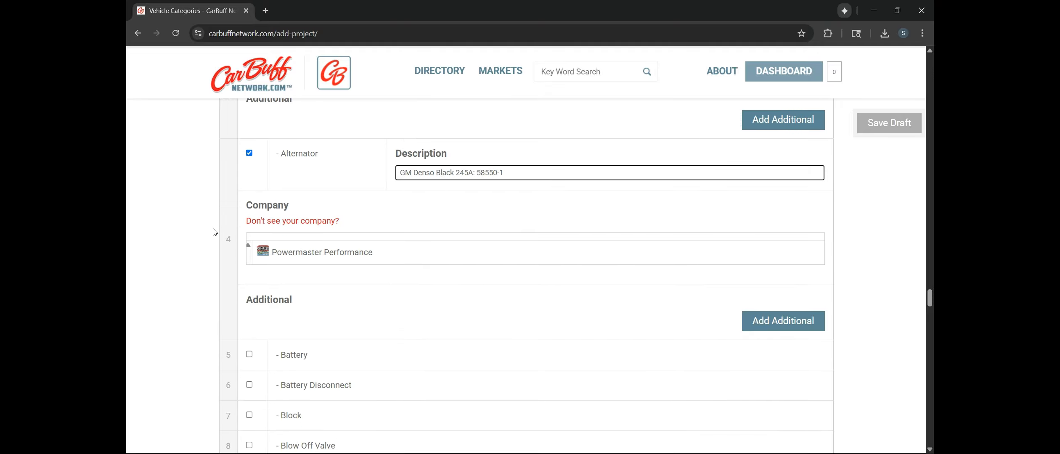
Expand the Exterior section and mark Body Panels with AMD – Auto Metal Direct as its company
{"action": "scroll", "coordinate": [214, 232], "scroll_direction": "down", "scroll_amount": 20}
{"action": "left_click", "coordinate": [831, 313]}
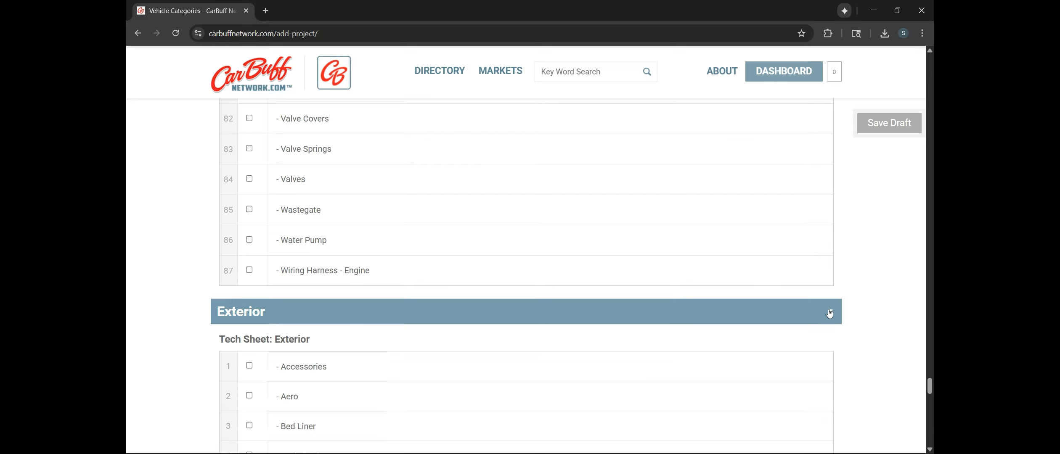
{"action": "scroll", "coordinate": [872, 290], "scroll_direction": "down", "scroll_amount": 3}
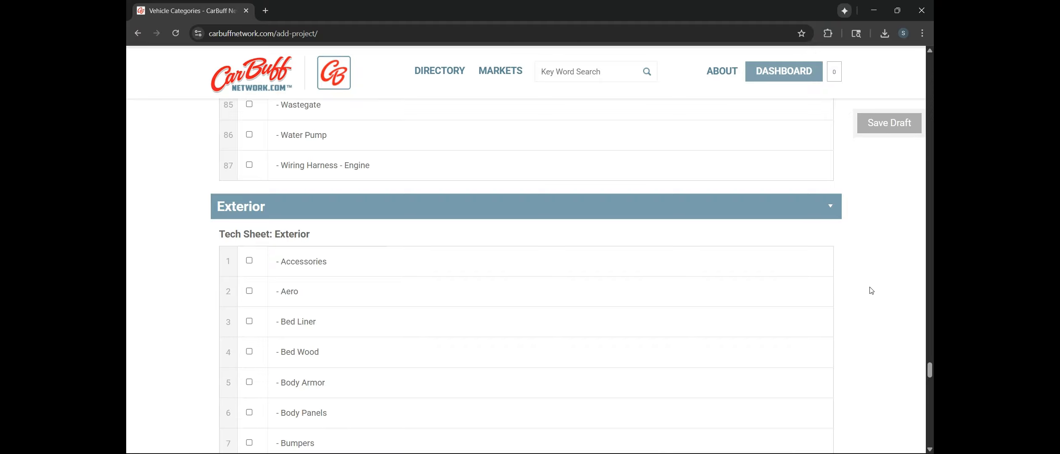
{"action": "scroll", "coordinate": [872, 290], "scroll_direction": "down", "scroll_amount": 5}
{"action": "left_click", "coordinate": [249, 219]}
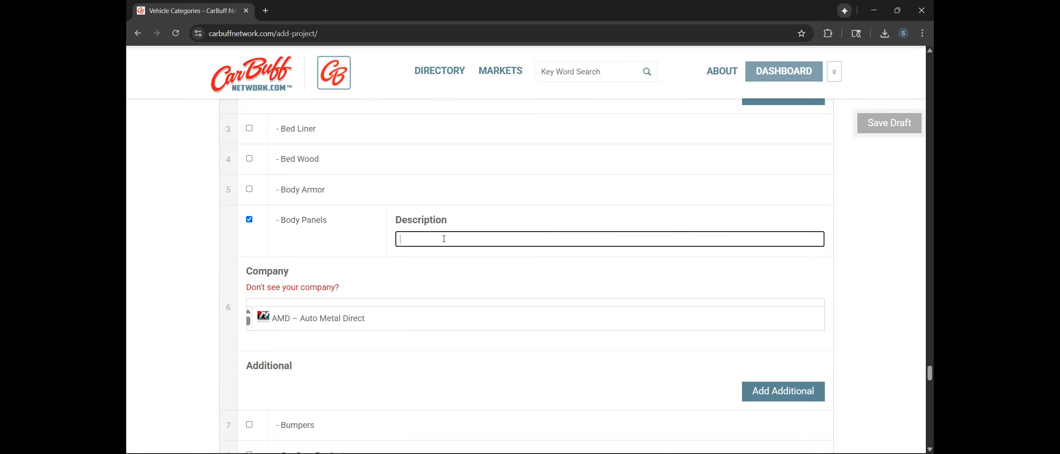
Describe Body Panels as Master Body Hardware Kit H-70Ab, hood 300-3470-1, fenders 200-3470-L/R, rear valence 960-3470, quarter panels 700-3470-L/R, trunk 850-3468 and outer wheelhouse X770-3470-R
{"action": "type", "text": "Master Body Hardware Kit (408pcs) - 70 Chevelle Part# H-70Ab, 300-3470-1 Hood (1) 200-3470-L Front Le"}
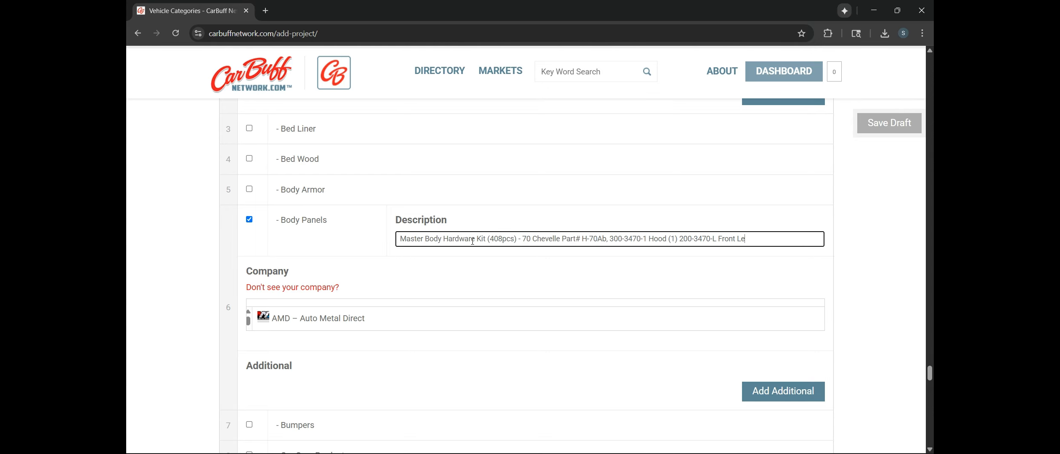
{"action": "type", "text": "ft Fender (1) 200-3470-R Front Fender (1) 960"}
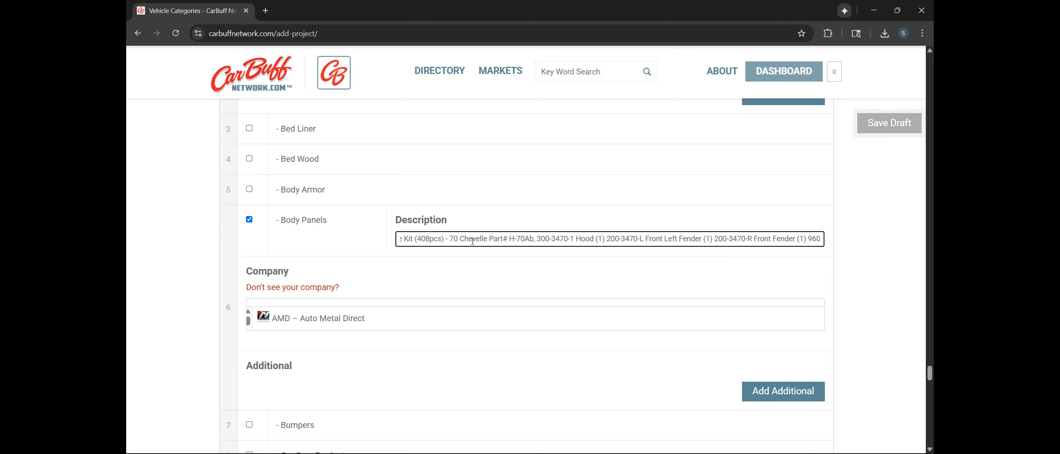
{"action": "type", "text": "-3470 Rear Valence (1) 700-3470-L Rear Qu"}
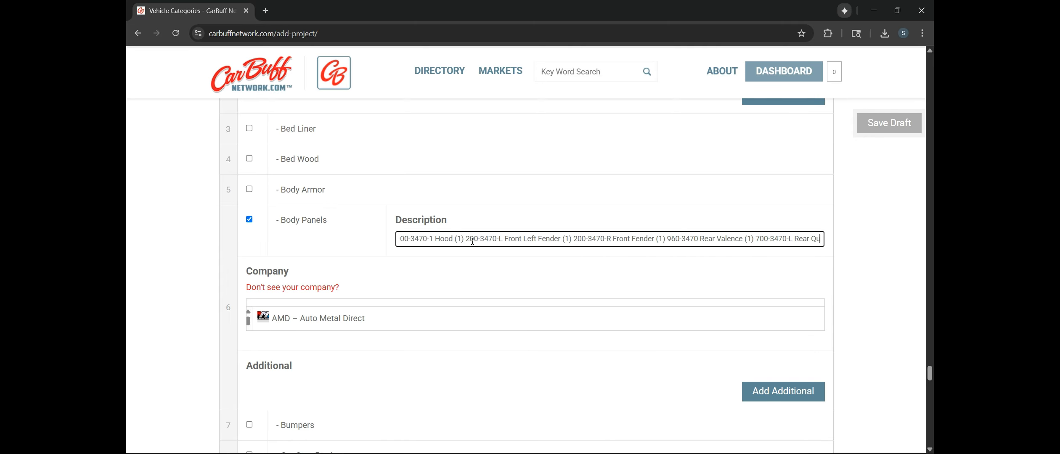
{"action": "type", "text": "arter Panel (1) 700-3470-R Rear Quarter Panel (1) 85"}
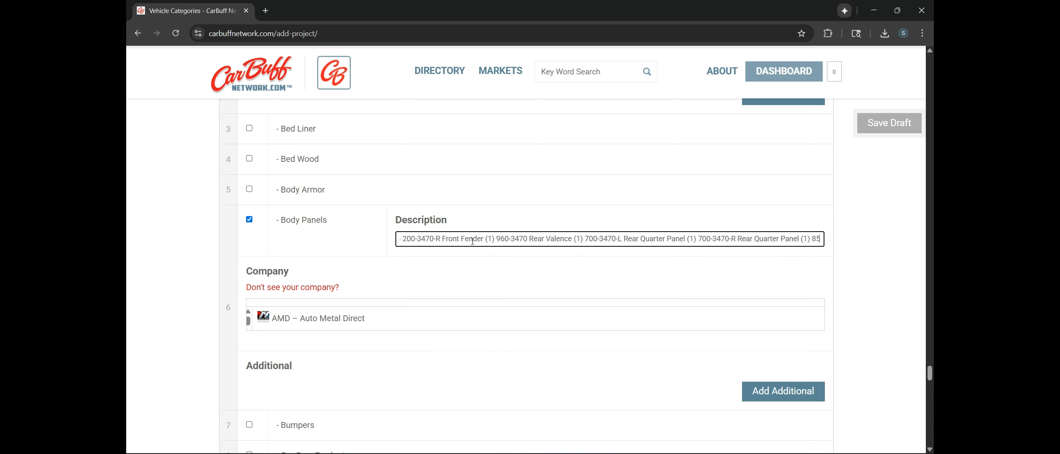
{"action": "type", "text": "0-3468 Trunk, Outer Wheelhouse - RH - 70-72 Chevelle Part"}
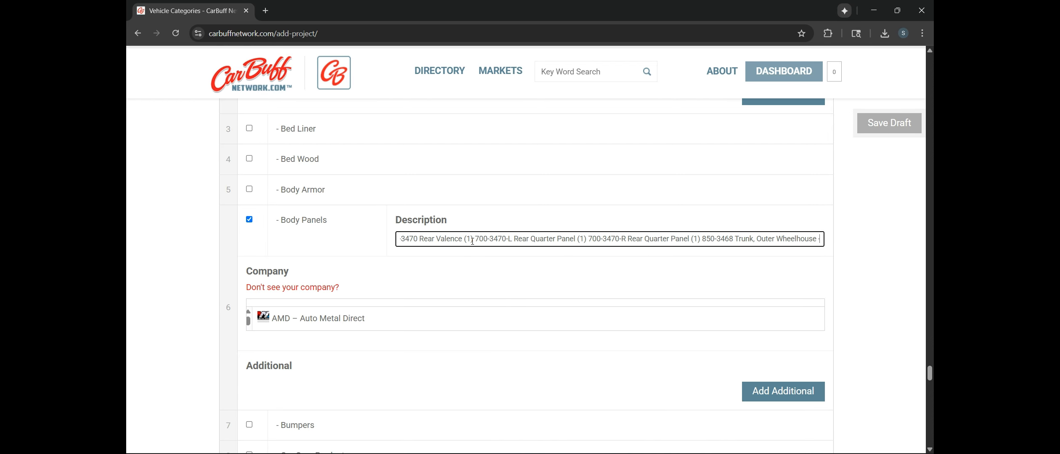
{"action": "key", "text": "Right"}
{"action": "key", "text": "Right"}
{"action": "key", "text": "Right"}
{"action": "key", "text": "Right"}
{"action": "key", "text": "Right"}
{"action": "key", "text": "Right"}
{"action": "key", "text": "Right"}
{"action": "key", "text": "Right"}
{"action": "key", "text": "Right"}
{"action": "key", "text": "Right"}
{"action": "key", "text": "Right"}
{"action": "key", "text": "Right"}
{"action": "key", "text": "Right"}
{"action": "key", "text": "Right"}
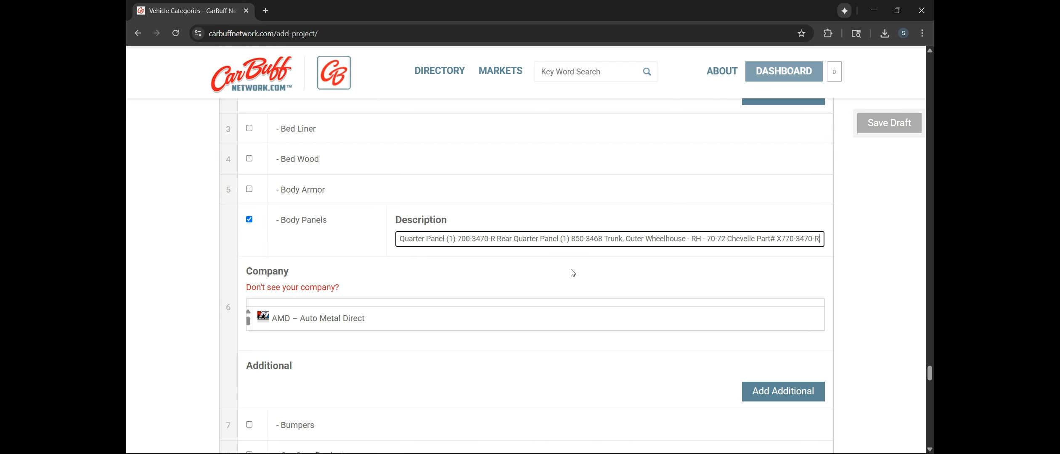
{"action": "left_click", "coordinate": [570, 272]}
{"action": "left_click", "coordinate": [401, 239]}
Expand the Interior section and add Amplifier from MB Quart, described as "Hifonics HCM-800.4D, Hifonics HCM-1500.1D"
{"action": "scroll", "coordinate": [845, 291], "scroll_direction": "down", "scroll_amount": 20}
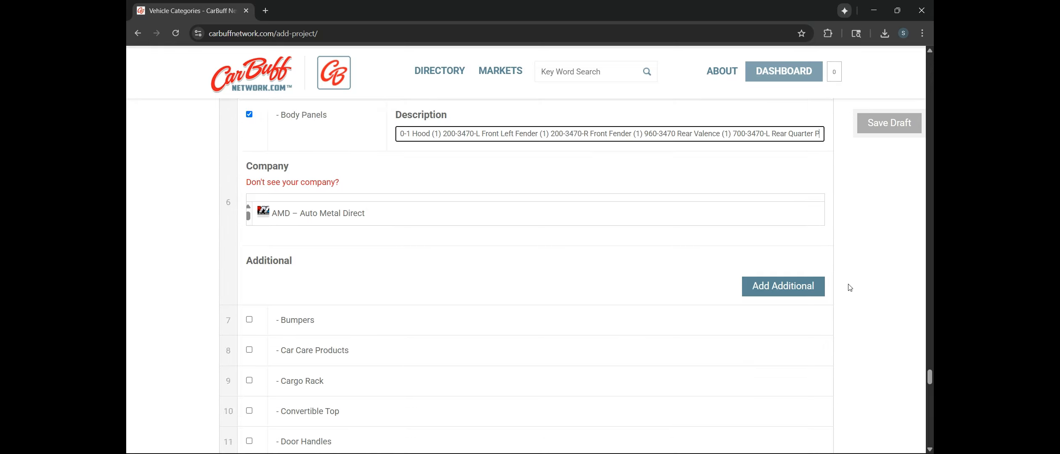
{"action": "scroll", "coordinate": [537, 360], "scroll_direction": "down", "scroll_amount": 5}
{"action": "left_click", "coordinate": [344, 191]}
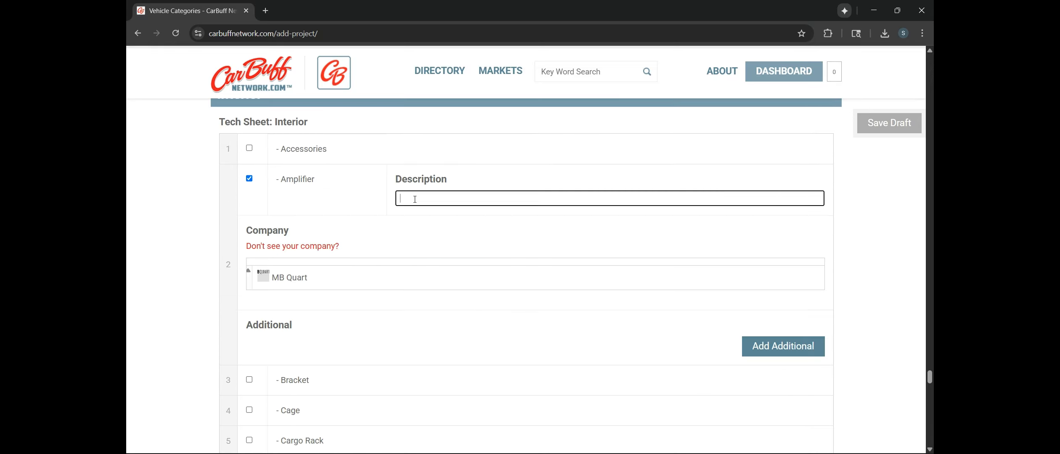
{"action": "type", "text": "Hifonics HCM-800.4D, Hifonics HCM-1500.1D"}
Add Door Handles from Clayton Machine Works to the Interior tech sheet, described as "Clayton Machine Truss"
{"action": "scroll", "coordinate": [350, 295], "scroll_direction": "down", "scroll_amount": 4}
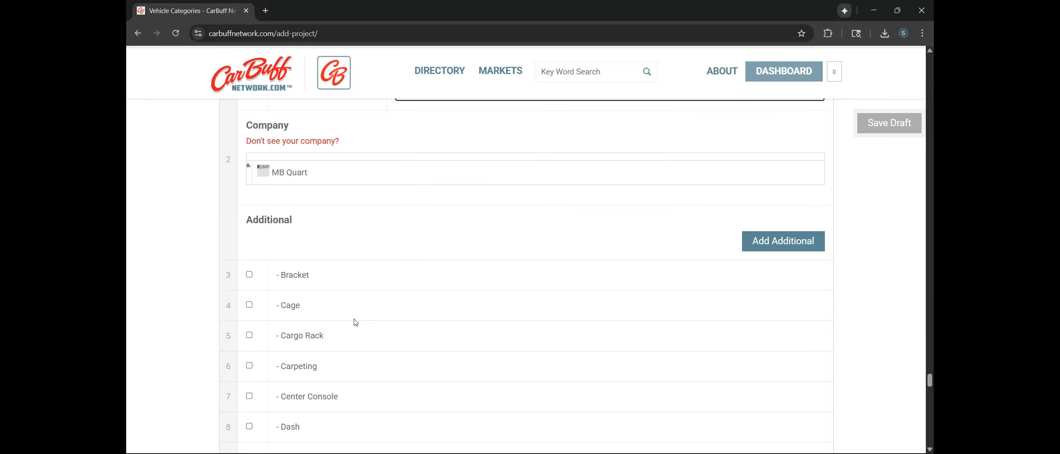
{"action": "left_click", "coordinate": [352, 320]}
{"action": "scroll", "coordinate": [379, 274], "scroll_direction": "down", "scroll_amount": 3}
{"action": "left_click", "coordinate": [435, 214]}
{"action": "type", "text": "Clayton Machine Works Black Retro Door Handles PH182"}
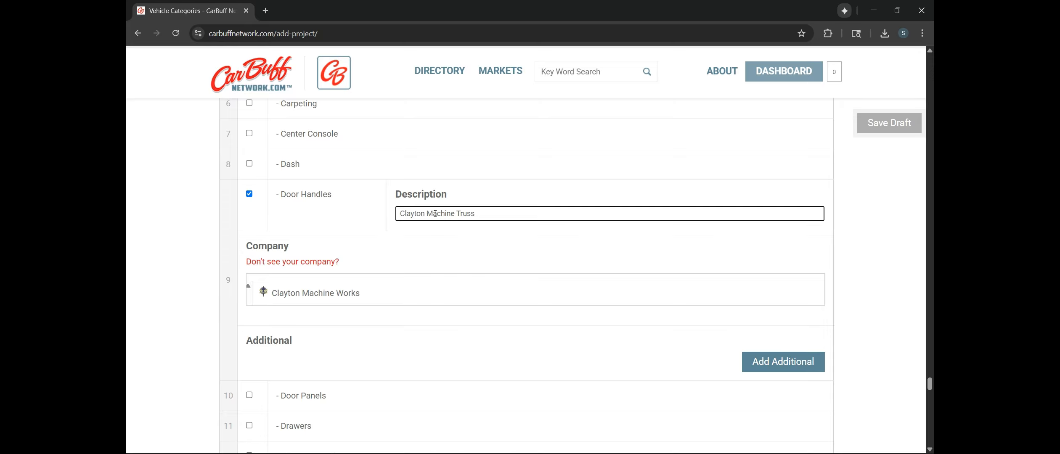
Mark Floor Mats in the Interior tech sheet and bring up its list of companies
{"action": "scroll", "coordinate": [494, 229], "scroll_direction": "down", "scroll_amount": 5}
{"action": "left_click", "coordinate": [250, 277]}
{"action": "scroll", "coordinate": [295, 290], "scroll_direction": "down", "scroll_amount": 15}
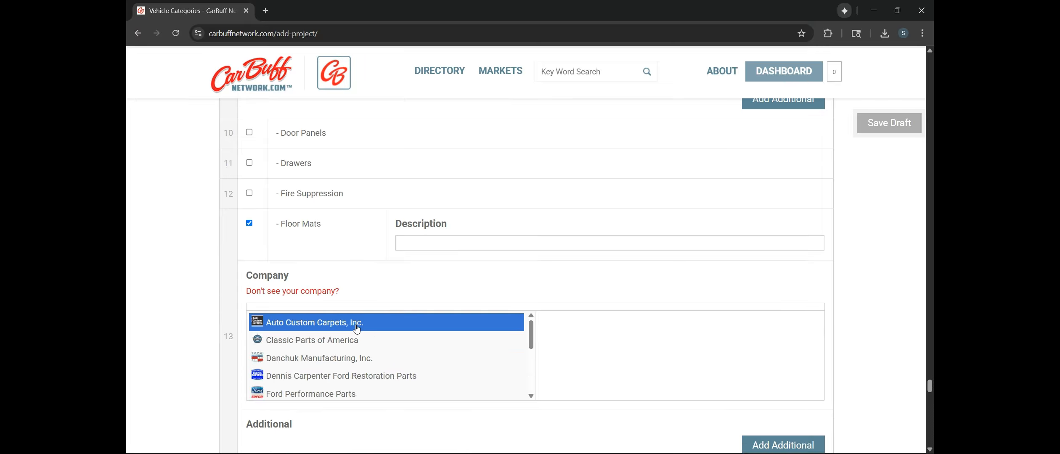
Expand Equipment & Supplies and add Car Cover from Covercraft and Spray Equipment from SATA by Dan-AM Co
{"action": "scroll", "coordinate": [342, 298], "scroll_direction": "down", "scroll_amount": 6}
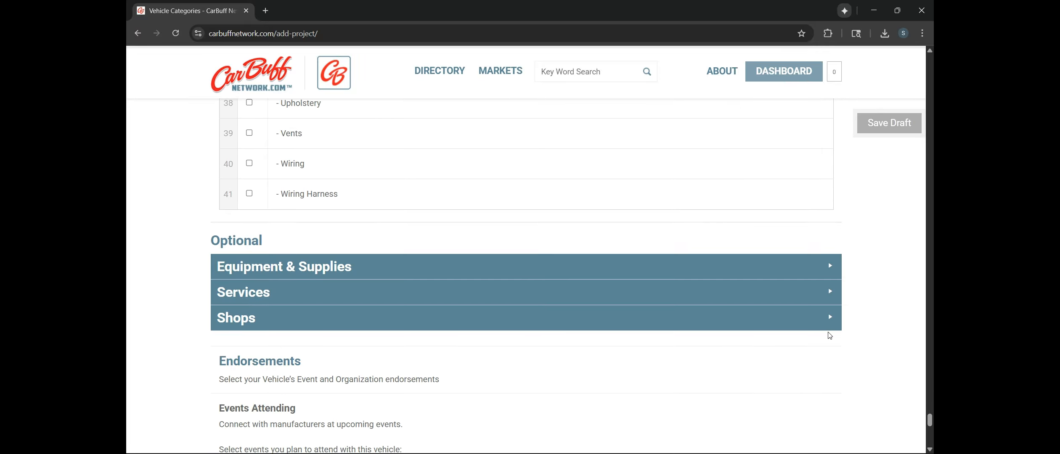
{"action": "left_click", "coordinate": [286, 214]}
{"action": "left_click", "coordinate": [249, 268]}
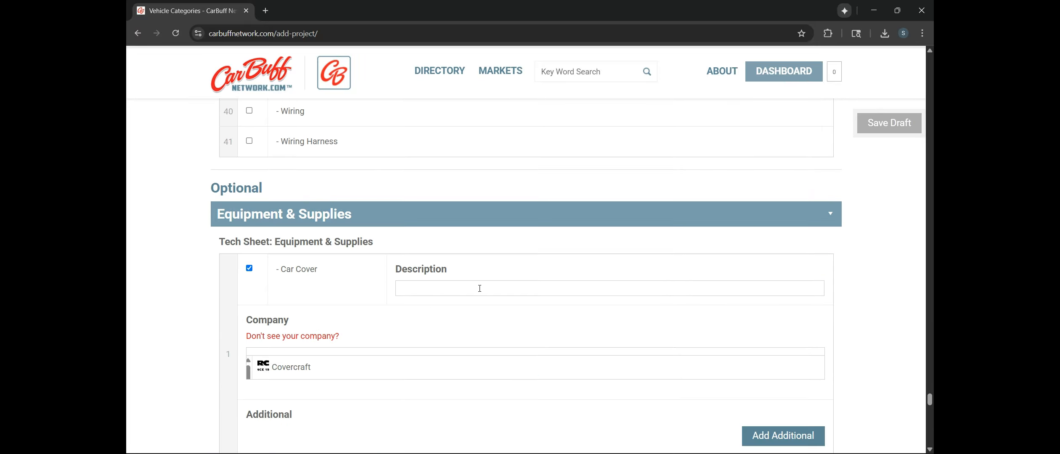
{"action": "scroll", "coordinate": [478, 286], "scroll_direction": "down", "scroll_amount": 12}
{"action": "left_click", "coordinate": [249, 264]}
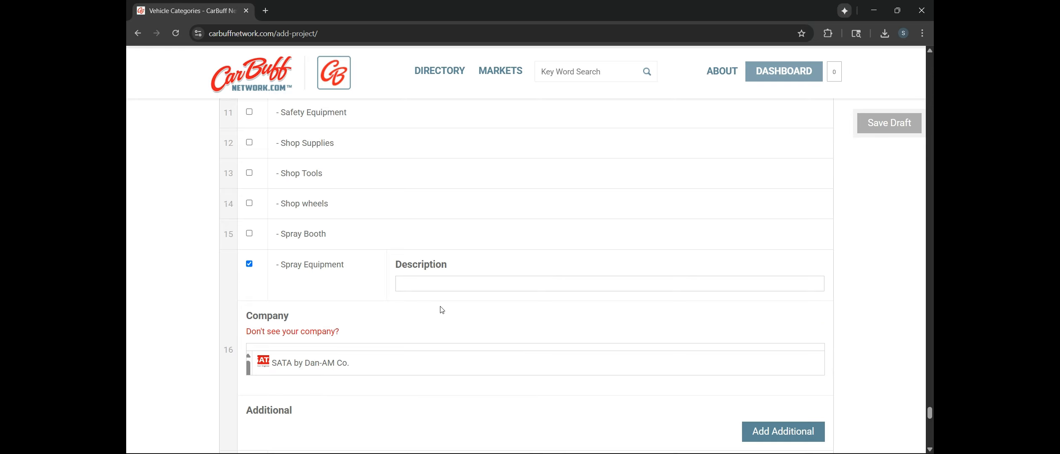
Add Tie Downs from Mac's Tie Downs, described as "(1) 512270 Set of Tie-Down Straps, 40' of Steel E-track Fittings"
{"action": "scroll", "coordinate": [438, 307], "scroll_direction": "down", "scroll_amount": 7}
{"action": "left_click", "coordinate": [249, 210]}
{"action": "left_click", "coordinate": [429, 234]}
{"action": "type", "text": "(1) "}
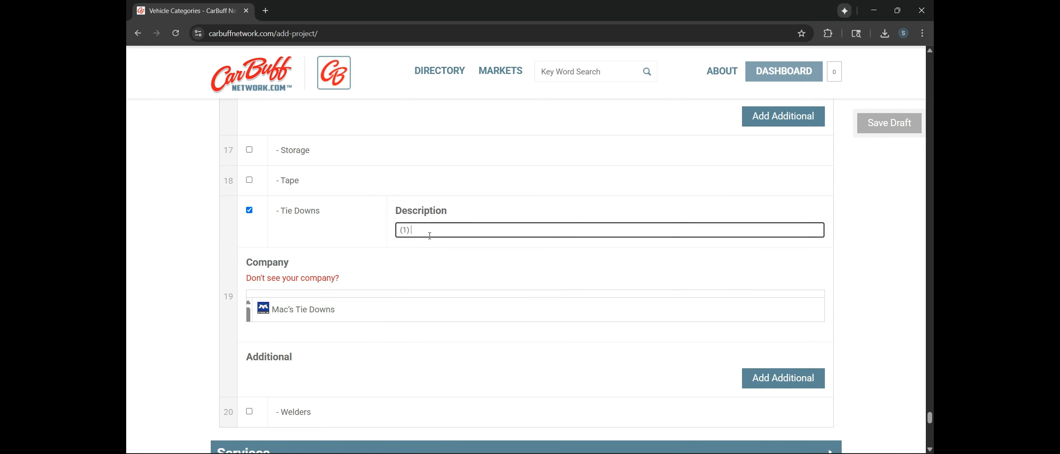
{"action": "type", "text": "512270 Set of Tie-Down Straps, 40' of Steel E-tra"}
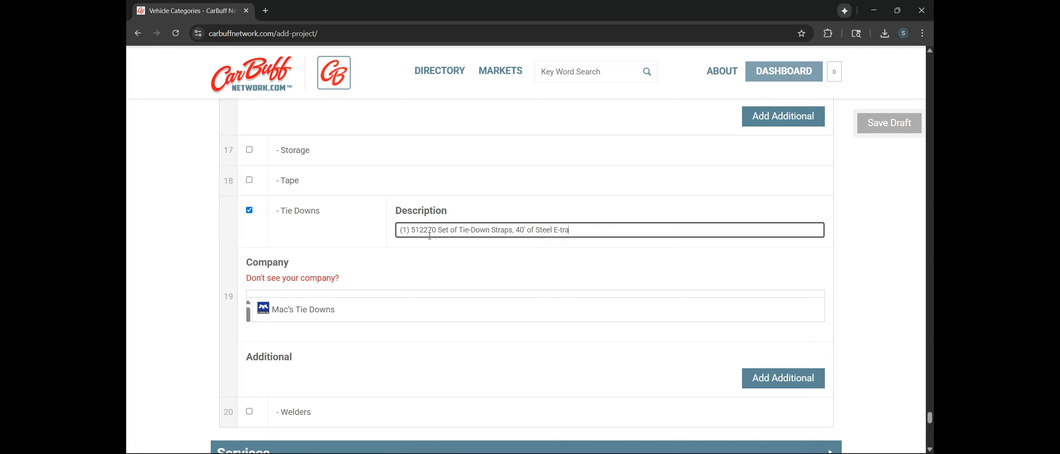
{"action": "type", "text": "ck Fittings"}
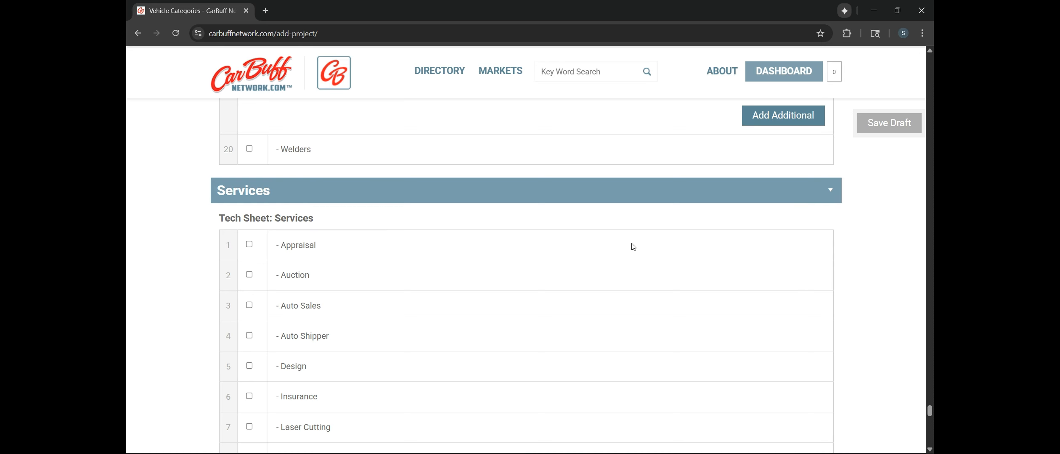
Mark Design in the Services tech sheet, assign Dom Tucci Design as its company and describe it as "Renderings and Design guidance"
{"action": "scroll", "coordinate": [450, 310], "scroll_direction": "down", "scroll_amount": 2}
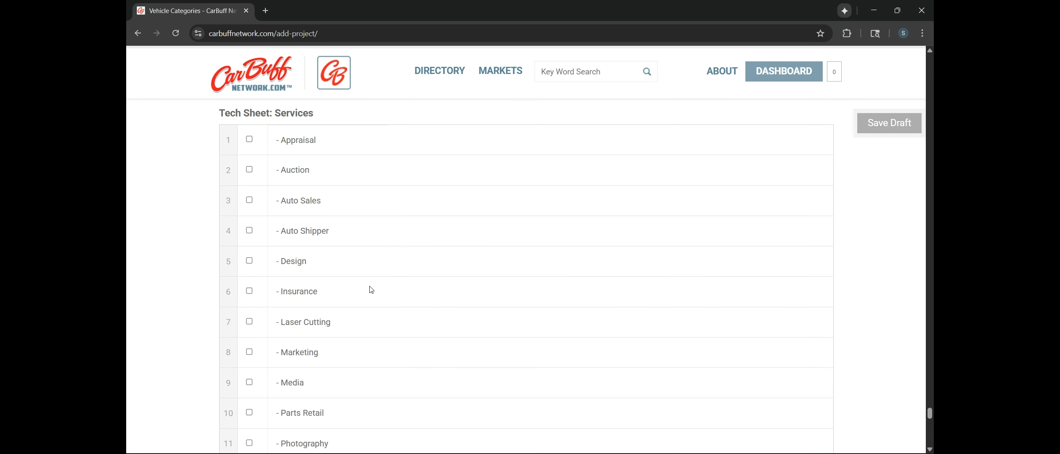
{"action": "left_click", "coordinate": [249, 261]}
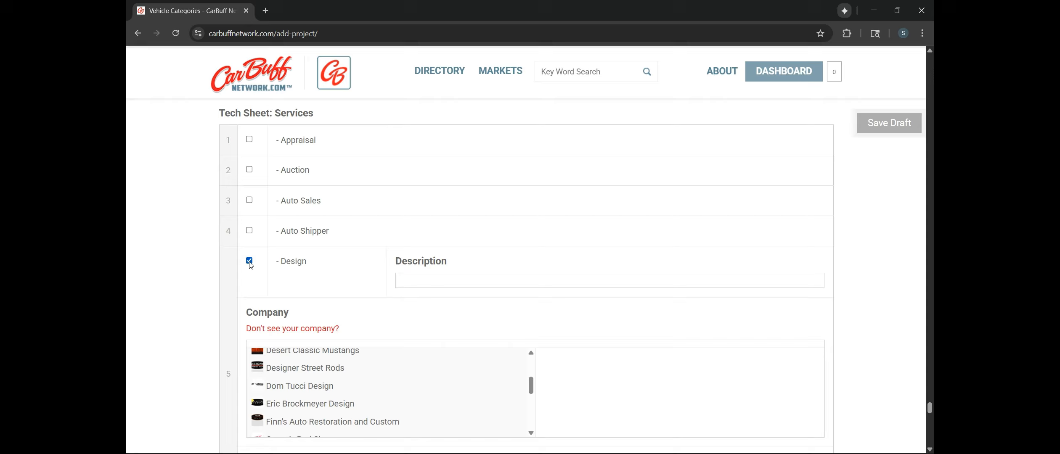
{"action": "left_click", "coordinate": [334, 385]}
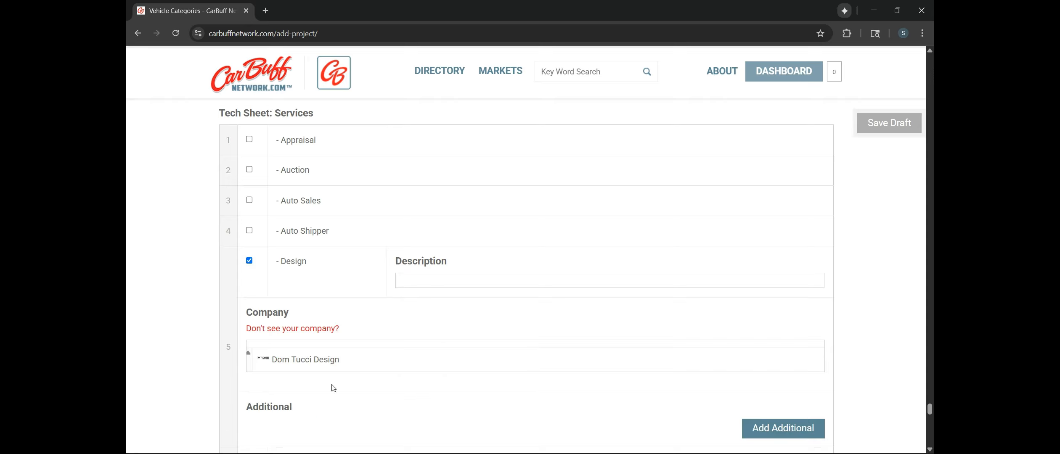
{"action": "left_click", "coordinate": [459, 283]}
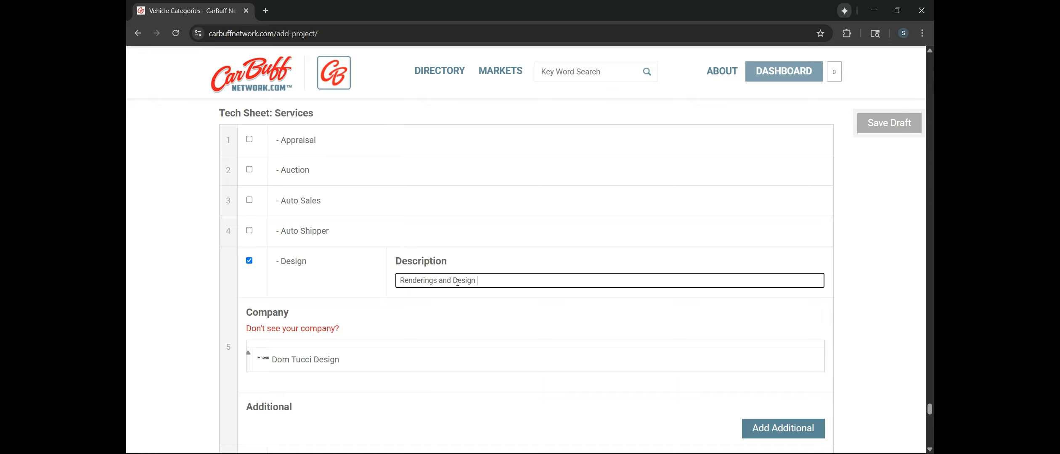
{"action": "type", "text": "guidance"}
Expand the Shops section and mark Paint & Bodywork with Resurgence Automotive as its company
{"action": "scroll", "coordinate": [299, 286], "scroll_direction": "down", "scroll_amount": 5}
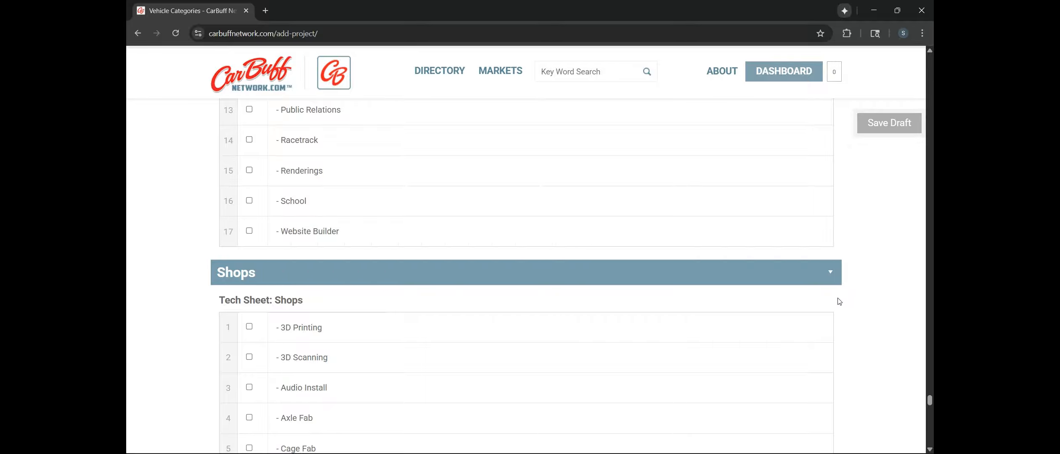
{"action": "scroll", "coordinate": [839, 300], "scroll_direction": "down", "scroll_amount": 2}
{"action": "scroll", "coordinate": [839, 298], "scroll_direction": "down", "scroll_amount": 5}
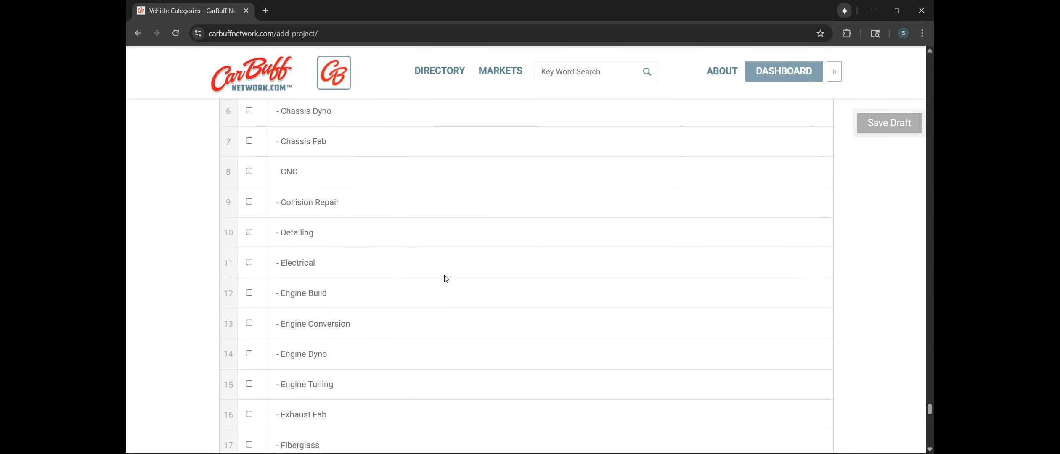
{"action": "scroll", "coordinate": [363, 267], "scroll_direction": "down", "scroll_amount": 2}
{"action": "scroll", "coordinate": [362, 267], "scroll_direction": "down", "scroll_amount": 3}
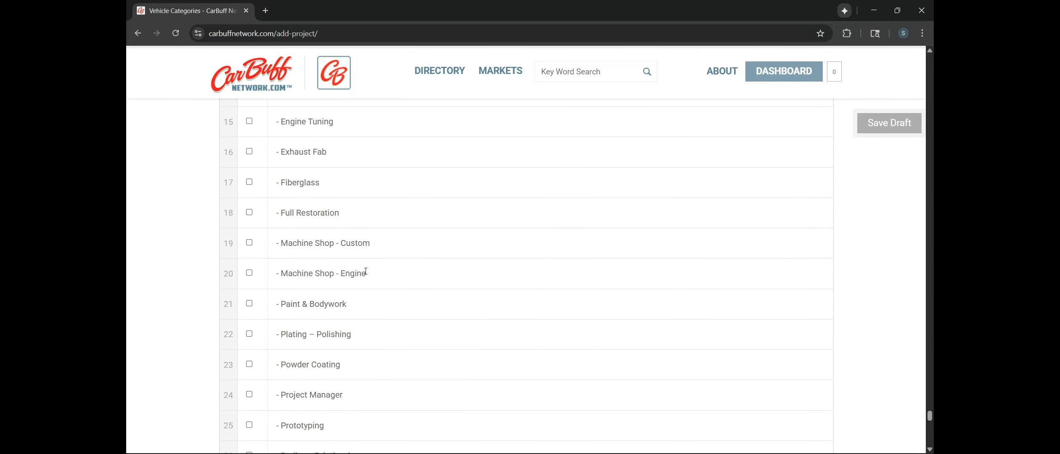
{"action": "left_click", "coordinate": [250, 303]}
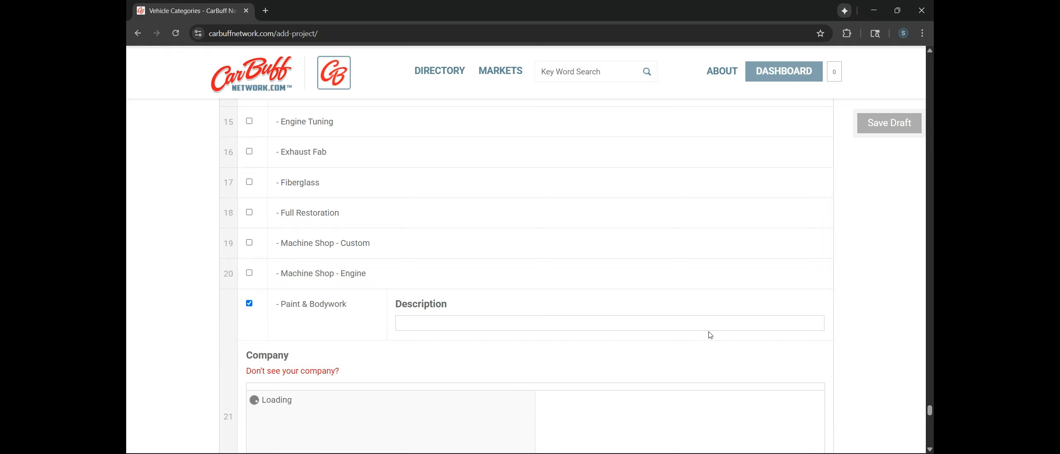
{"action": "scroll", "coordinate": [715, 331], "scroll_direction": "down", "scroll_amount": 2}
{"action": "scroll", "coordinate": [730, 327], "scroll_direction": "down", "scroll_amount": 1}
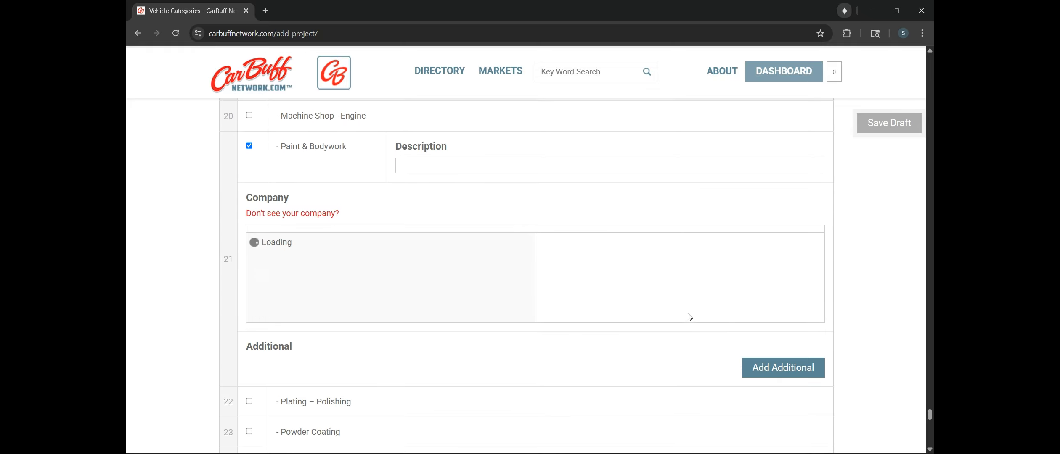
{"action": "scroll", "coordinate": [393, 314], "scroll_direction": "down", "scroll_amount": 6}
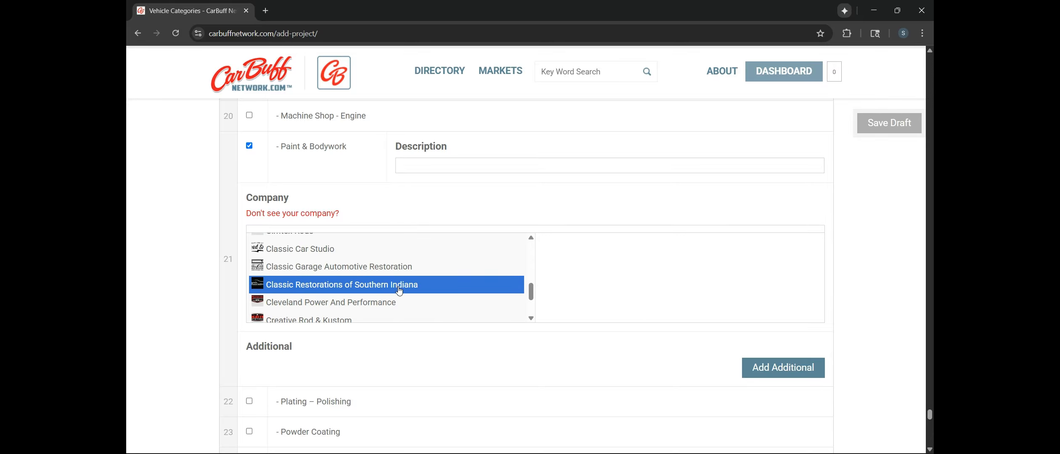
{"action": "scroll", "coordinate": [400, 290], "scroll_direction": "down", "scroll_amount": 8}
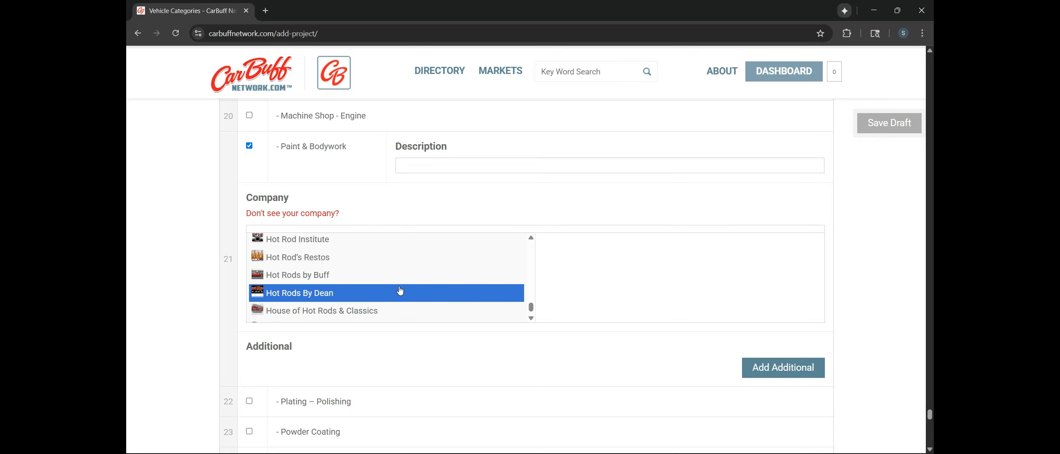
{"action": "scroll", "coordinate": [401, 290], "scroll_direction": "down", "scroll_amount": 3}
{"action": "scroll", "coordinate": [402, 290], "scroll_direction": "down", "scroll_amount": 5}
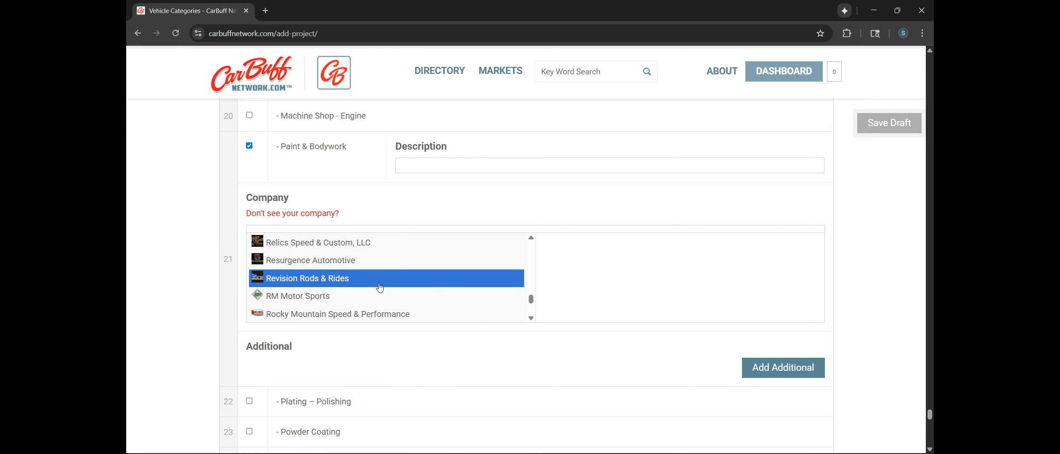
{"action": "left_click", "coordinate": [336, 262]}
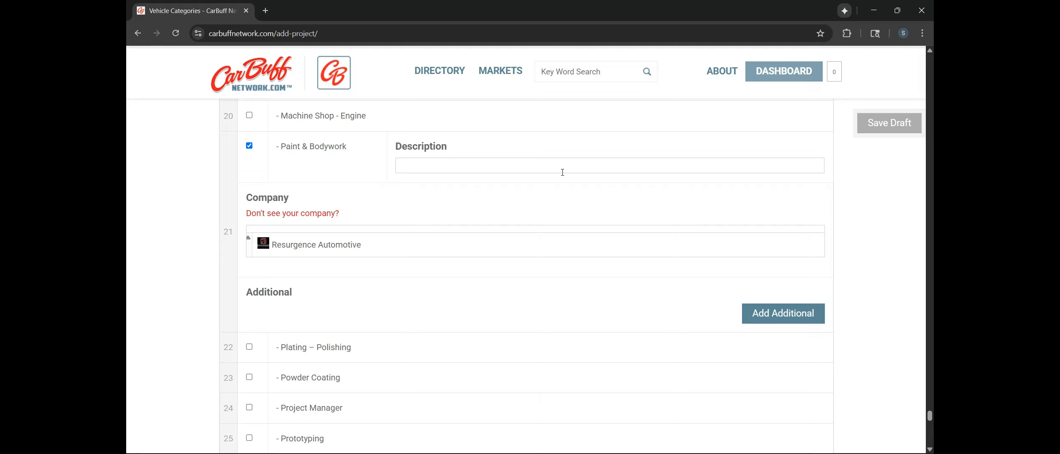
Mark Project Manager in the Shops tech sheet and assign Resurgence Automotive as its company
{"action": "scroll", "coordinate": [375, 318], "scroll_direction": "down", "scroll_amount": 3}
{"action": "left_click", "coordinate": [249, 303]}
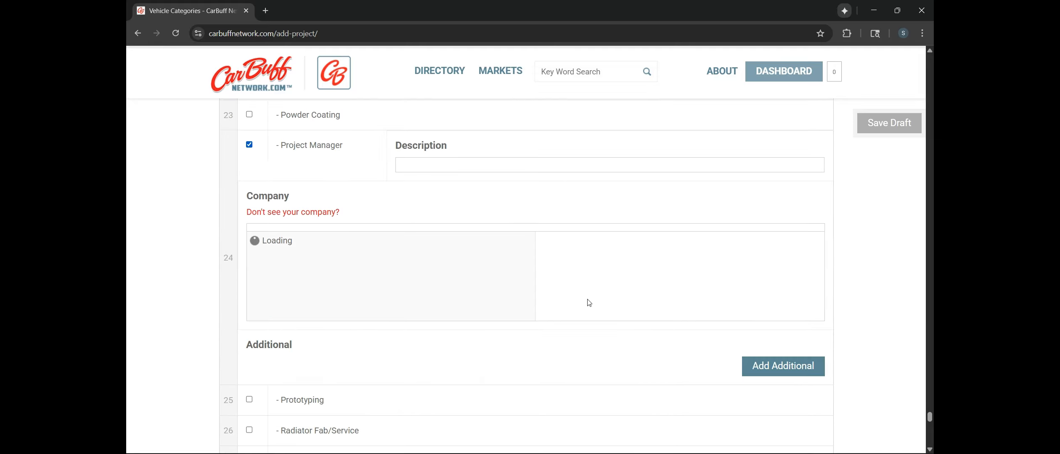
{"action": "scroll", "coordinate": [442, 269], "scroll_direction": "down", "scroll_amount": 4}
{"action": "scroll", "coordinate": [443, 270], "scroll_direction": "down", "scroll_amount": 10}
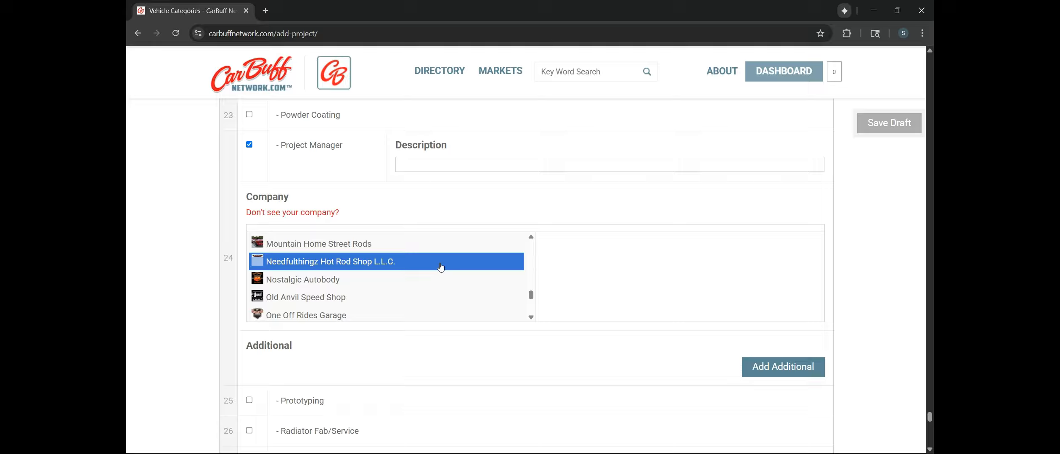
{"action": "left_click", "coordinate": [433, 263]}
Mark Sheet Metal Fab in the Shops tech sheet and assign Resurgence Automotive as its company
{"action": "scroll", "coordinate": [504, 296], "scroll_direction": "down", "scroll_amount": 6}
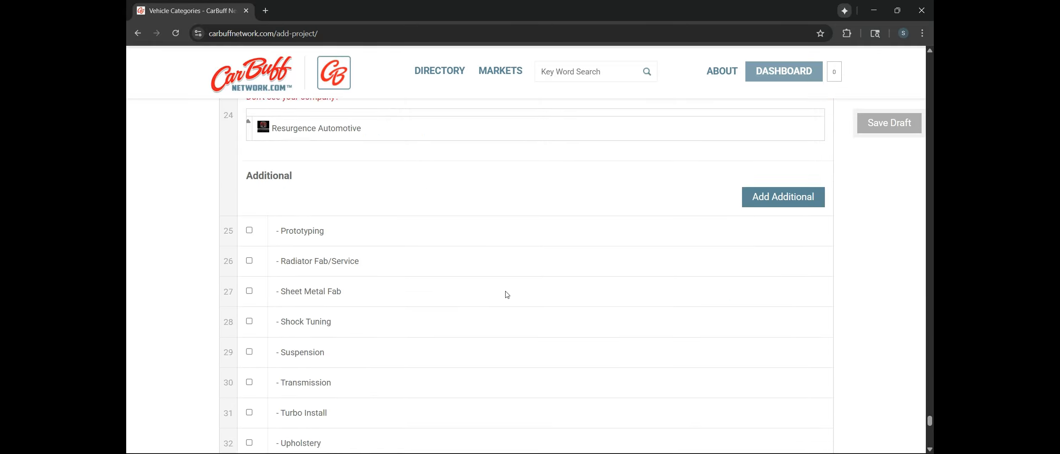
{"action": "left_click", "coordinate": [250, 197]}
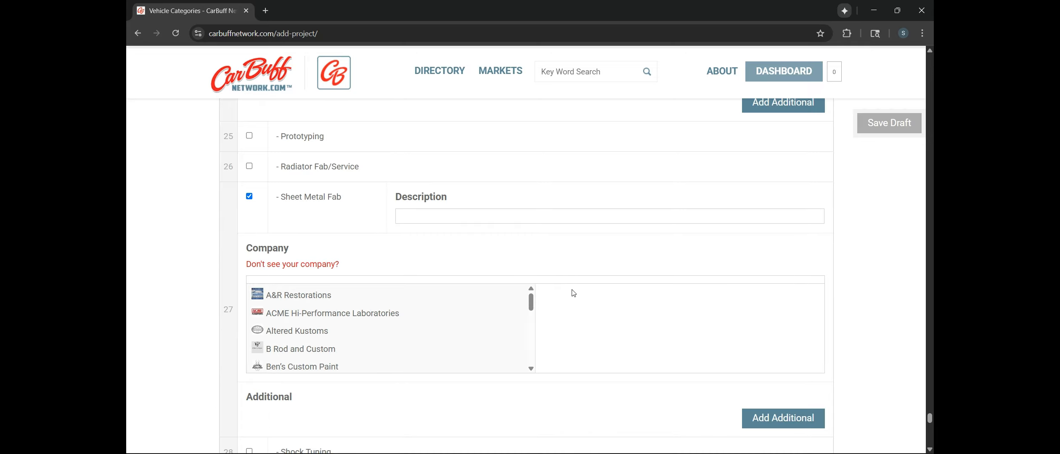
{"action": "scroll", "coordinate": [571, 293], "scroll_direction": "down", "scroll_amount": 2}
{"action": "scroll", "coordinate": [369, 261], "scroll_direction": "down", "scroll_amount": 14}
{"action": "left_click", "coordinate": [344, 277]}
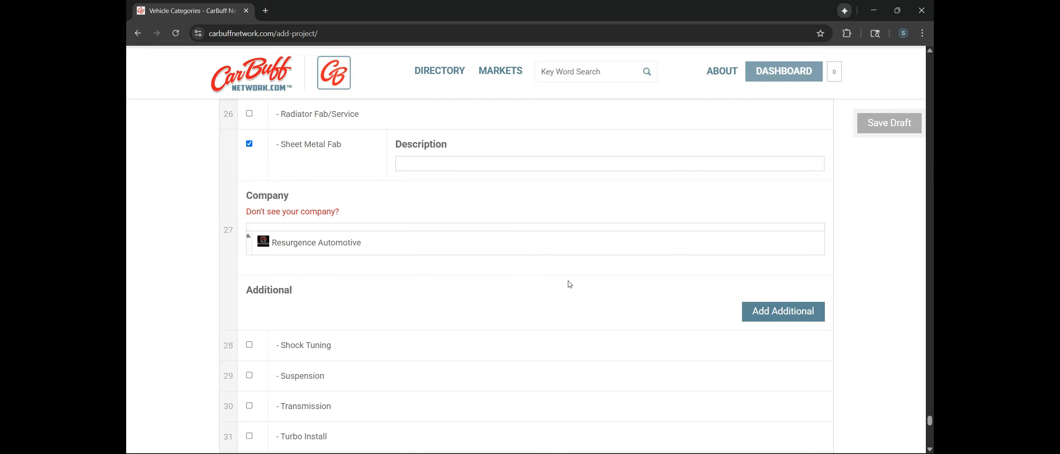
Mark Upholstery in the Shops tech sheet, assign Seams Impossible Custom Interiors and describe it as "Complete Interior, Center Console, Back Seat, Headliner"
{"action": "scroll", "coordinate": [592, 312], "scroll_direction": "down", "scroll_amount": 5}
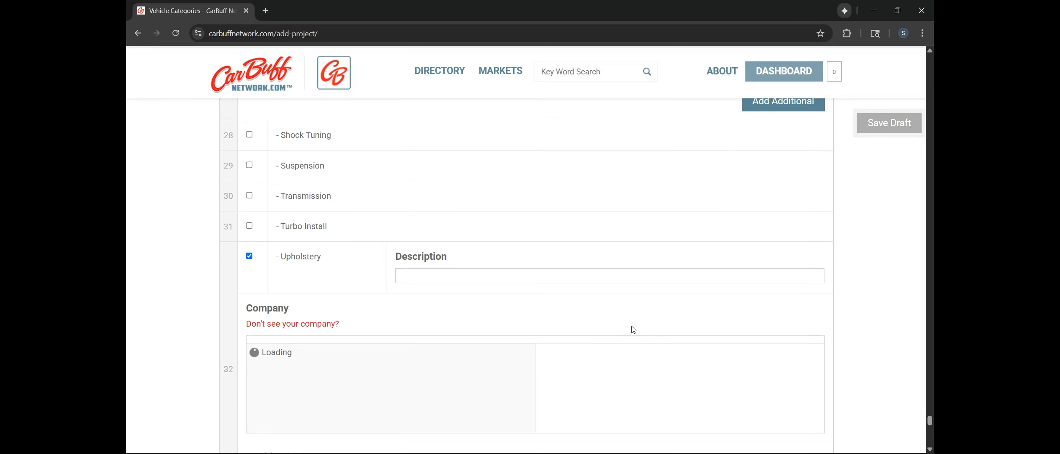
{"action": "scroll", "coordinate": [632, 331], "scroll_direction": "down", "scroll_amount": 3}
{"action": "scroll", "coordinate": [428, 295], "scroll_direction": "down", "scroll_amount": 15}
{"action": "scroll", "coordinate": [417, 282], "scroll_direction": "down", "scroll_amount": 3}
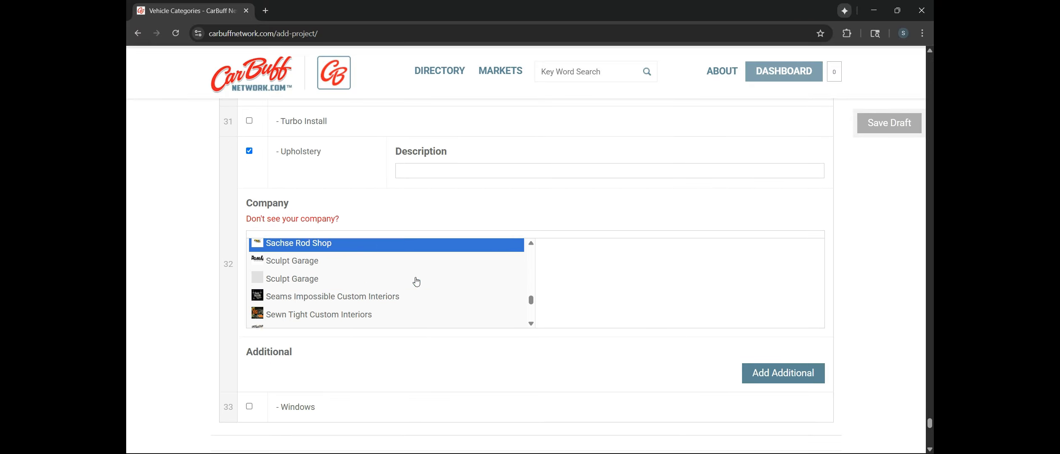
{"action": "left_click", "coordinate": [410, 283]}
{"action": "left_click", "coordinate": [430, 172]}
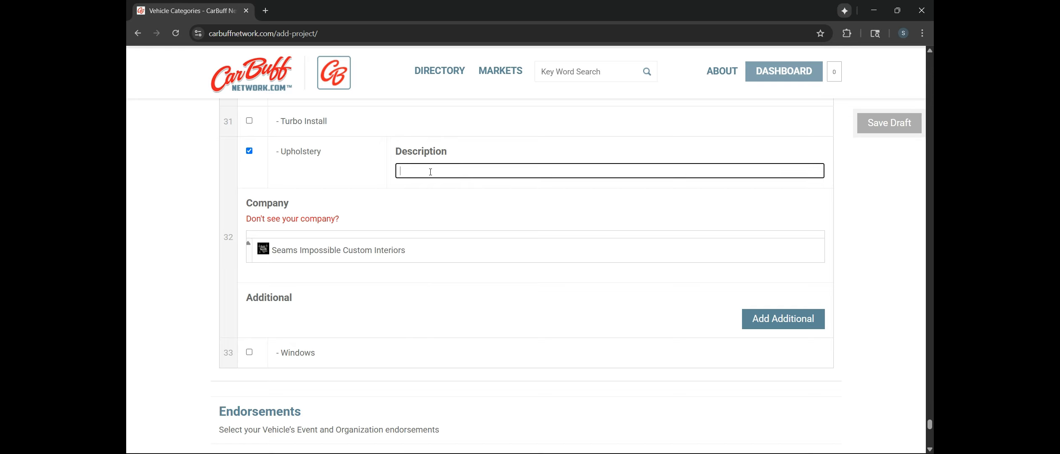
{"action": "type", "text": "Complete Interior, Center Console, Back Sea"}
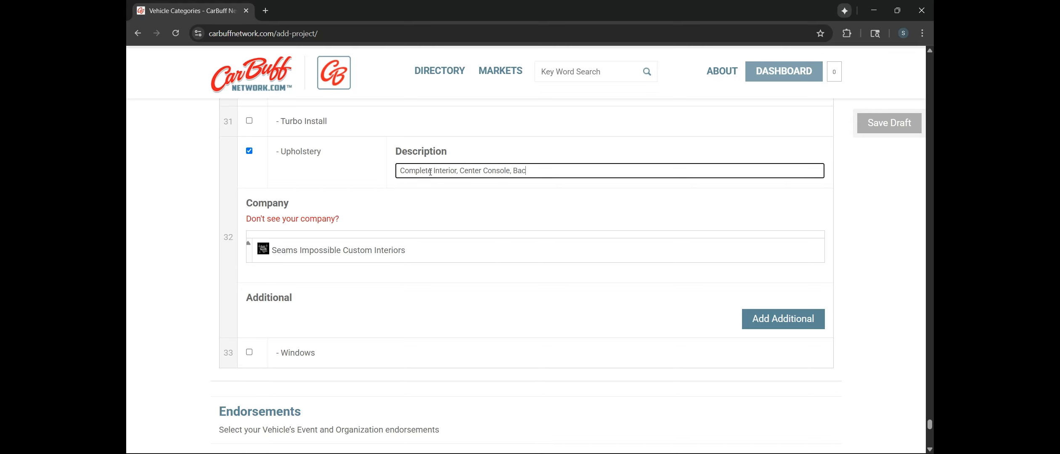
{"action": "type", "text": "t, Headliner"}
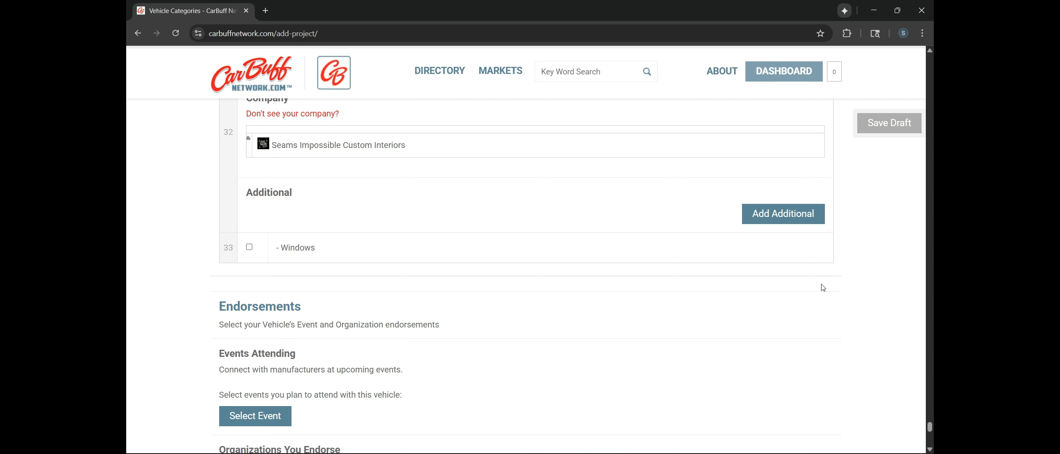
Add an event entry under Events Attending and review the options for endorsed organizations, shared media and future publishing
{"action": "scroll", "coordinate": [505, 316], "scroll_direction": "down", "scroll_amount": 2}
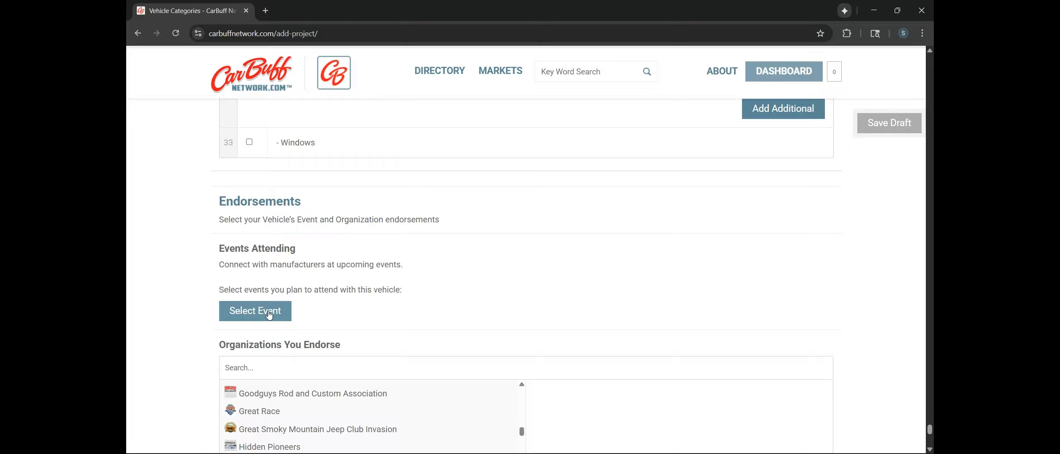
{"action": "left_click", "coordinate": [283, 317]}
{"action": "scroll", "coordinate": [858, 294], "scroll_direction": "down", "scroll_amount": 3}
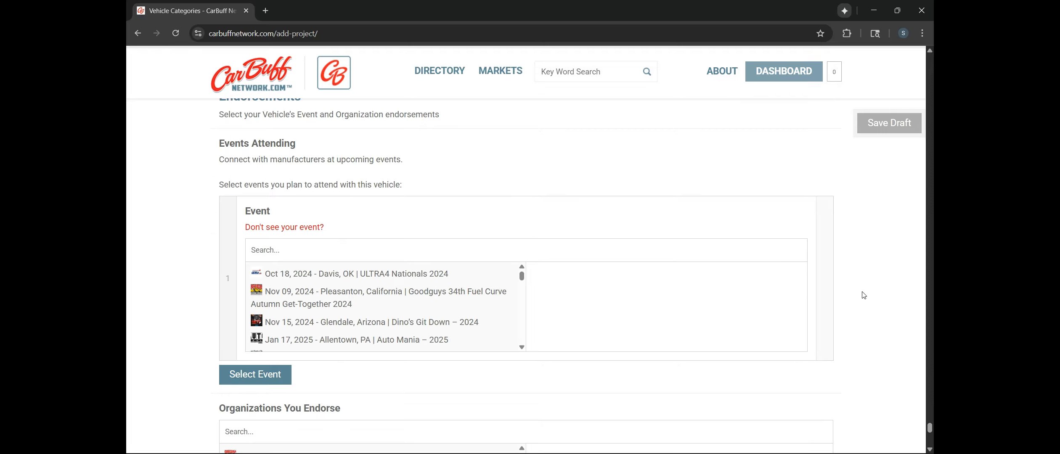
{"action": "scroll", "coordinate": [501, 299], "scroll_direction": "down", "scroll_amount": 6}
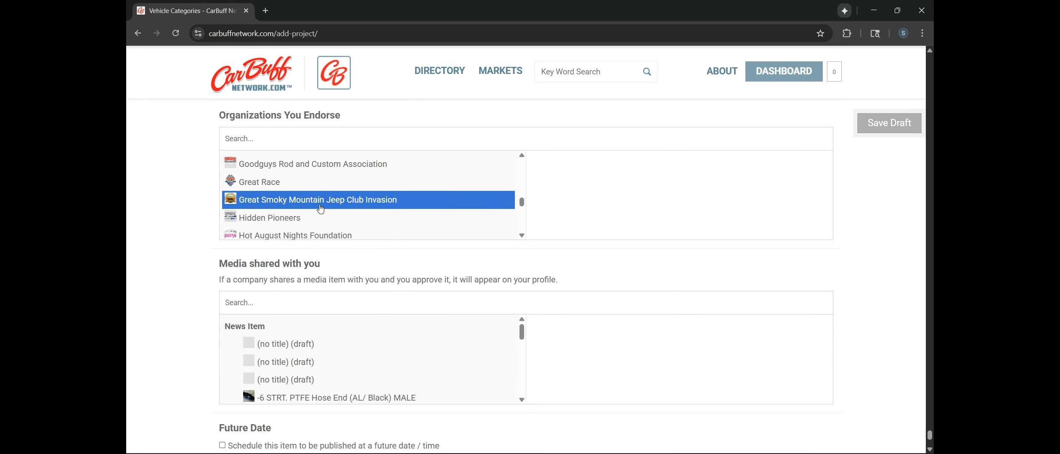
{"action": "scroll", "coordinate": [346, 197], "scroll_direction": "down", "scroll_amount": 10}
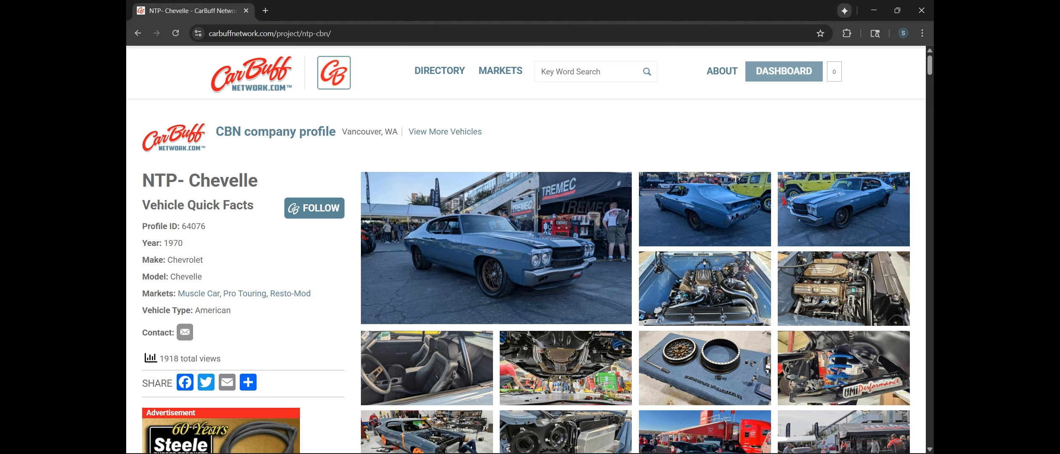
Examine the published NTP- Chevelle profile, including its photos, vehicle story, tech sheet, news feed and company endorsements
{"action": "scroll", "coordinate": [931, 119], "scroll_direction": "down", "scroll_amount": 1}
{"action": "scroll", "coordinate": [930, 119], "scroll_direction": "down", "scroll_amount": 8}
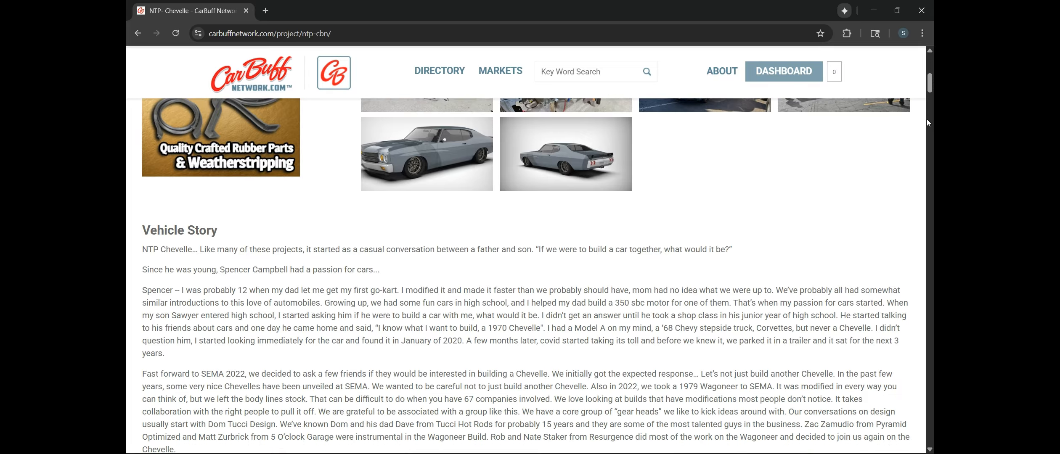
{"action": "scroll", "coordinate": [927, 122], "scroll_direction": "down", "scroll_amount": 8}
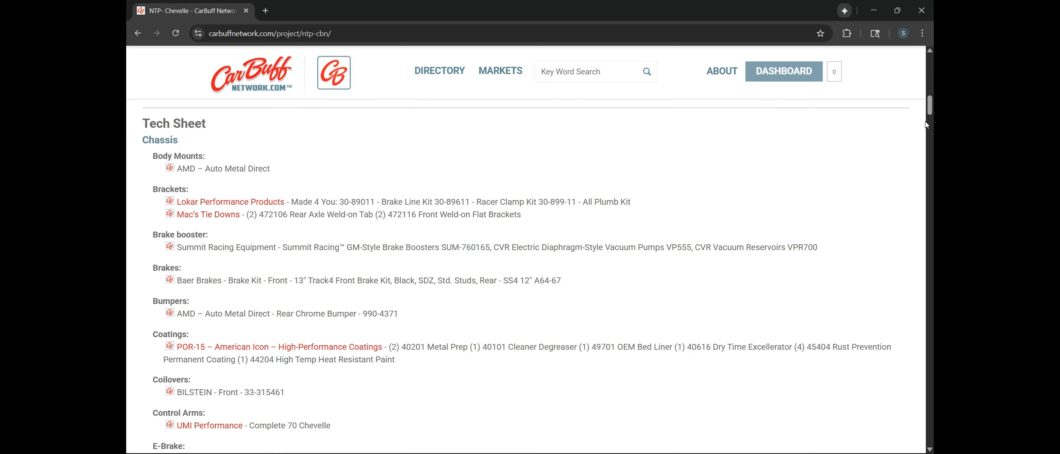
{"action": "scroll", "coordinate": [927, 125], "scroll_direction": "down", "scroll_amount": 15}
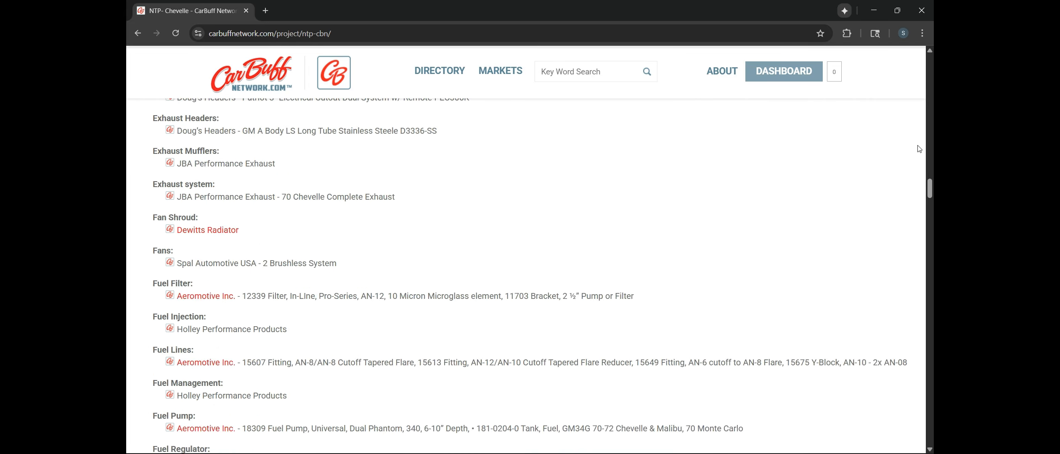
{"action": "scroll", "coordinate": [916, 154], "scroll_direction": "down", "scroll_amount": 15}
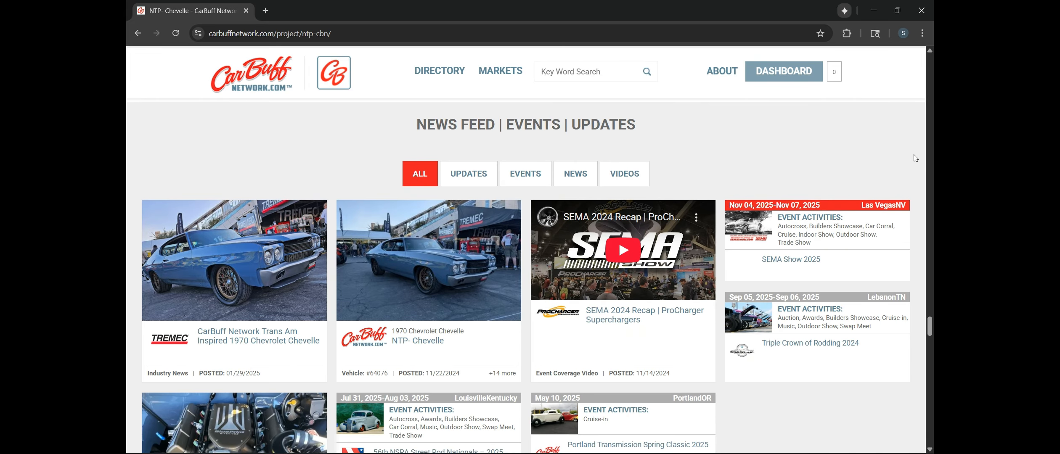
{"action": "scroll", "coordinate": [914, 157], "scroll_direction": "down", "scroll_amount": 15}
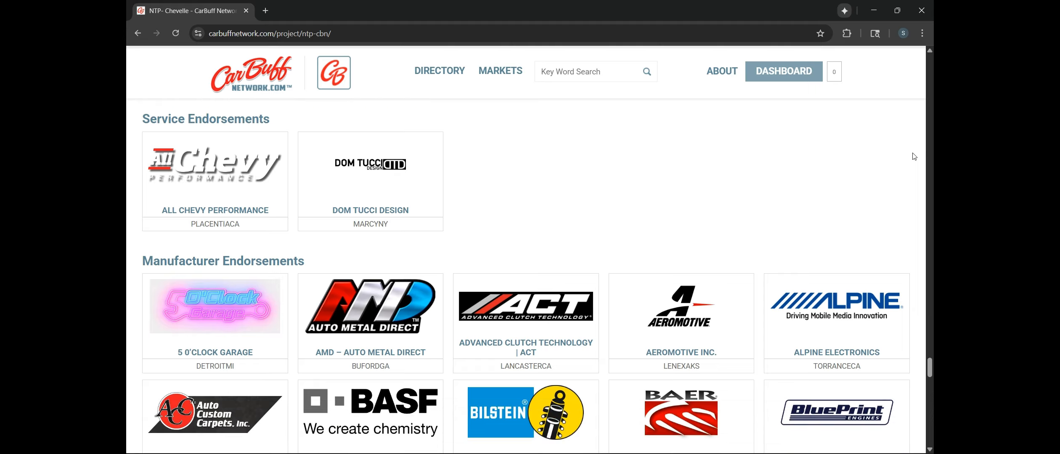
{"action": "scroll", "coordinate": [912, 171], "scroll_direction": "down", "scroll_amount": 15}
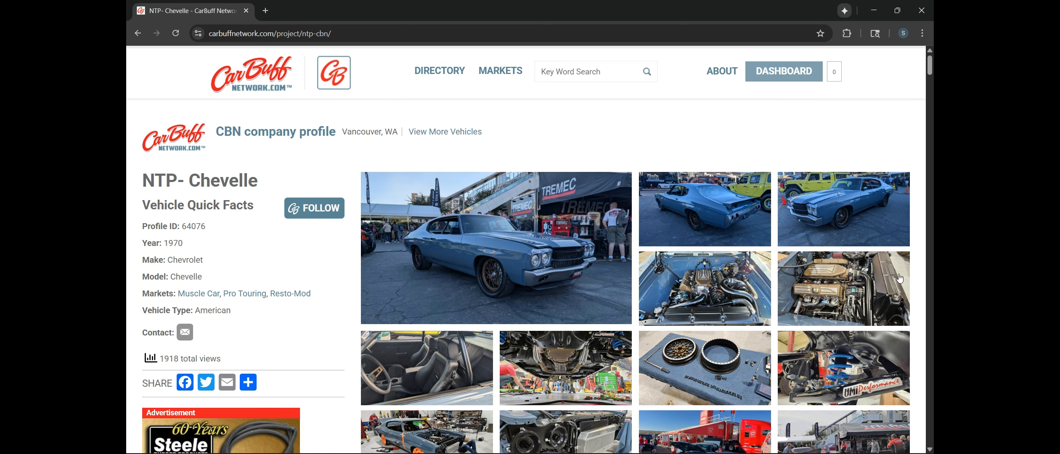
{"action": "scroll", "coordinate": [929, 115], "scroll_direction": "down", "scroll_amount": 8}
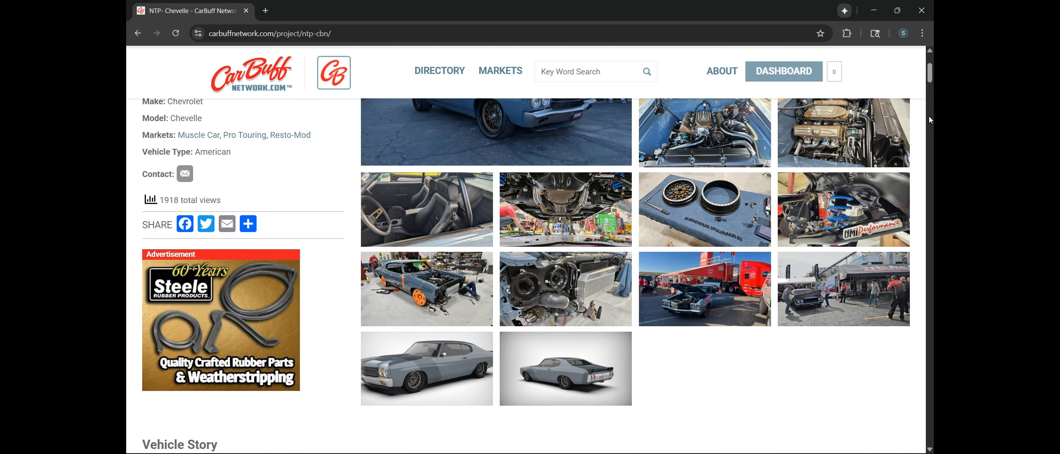
{"action": "scroll", "coordinate": [927, 120], "scroll_direction": "down", "scroll_amount": 3}
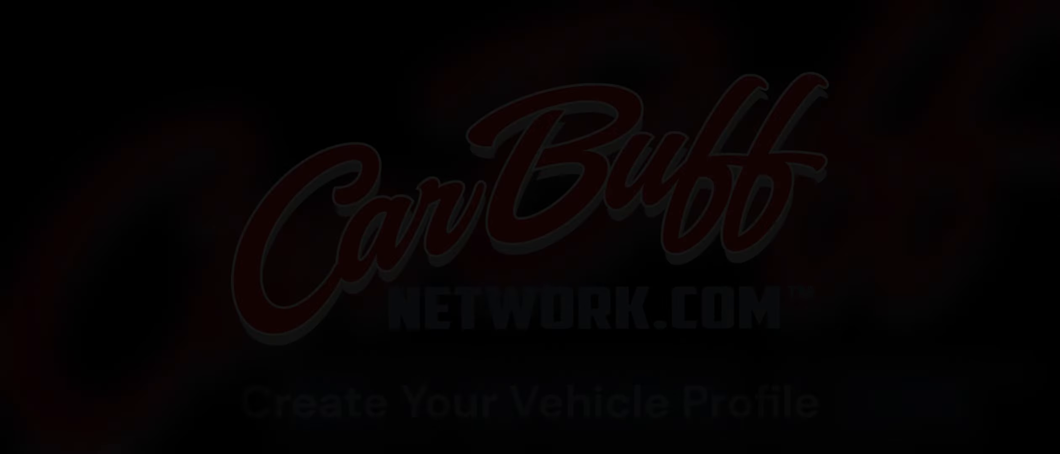